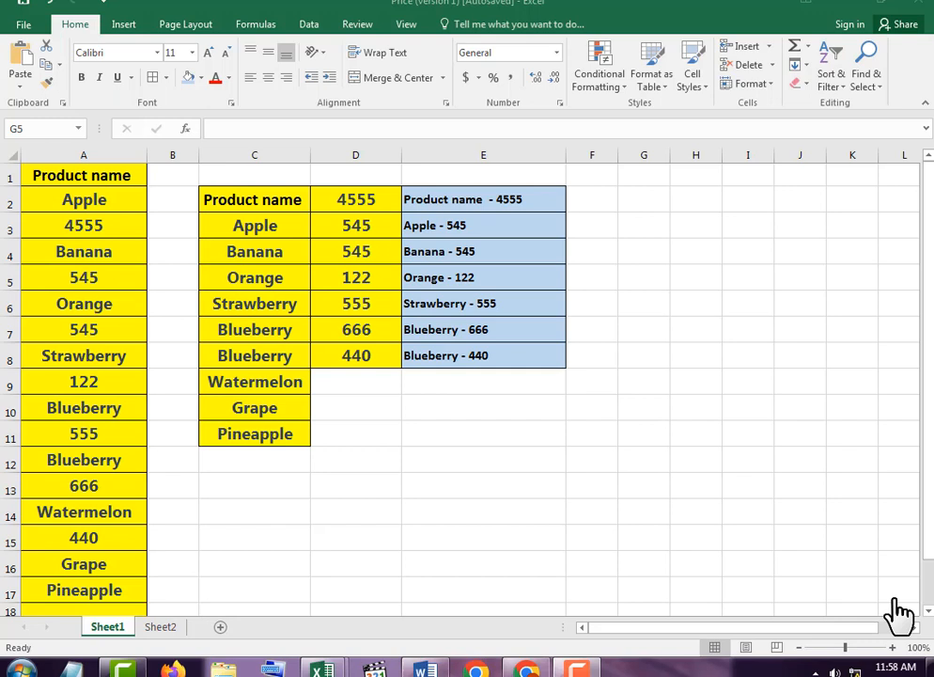
# Examine the mixed product and price list in column A and the separated and combined example data in columns C to E
pyautogui.click(103, 190)
pyautogui.moveTo(110, 184); pyautogui.dragTo(130, 588)
pyautogui.click(100, 249)
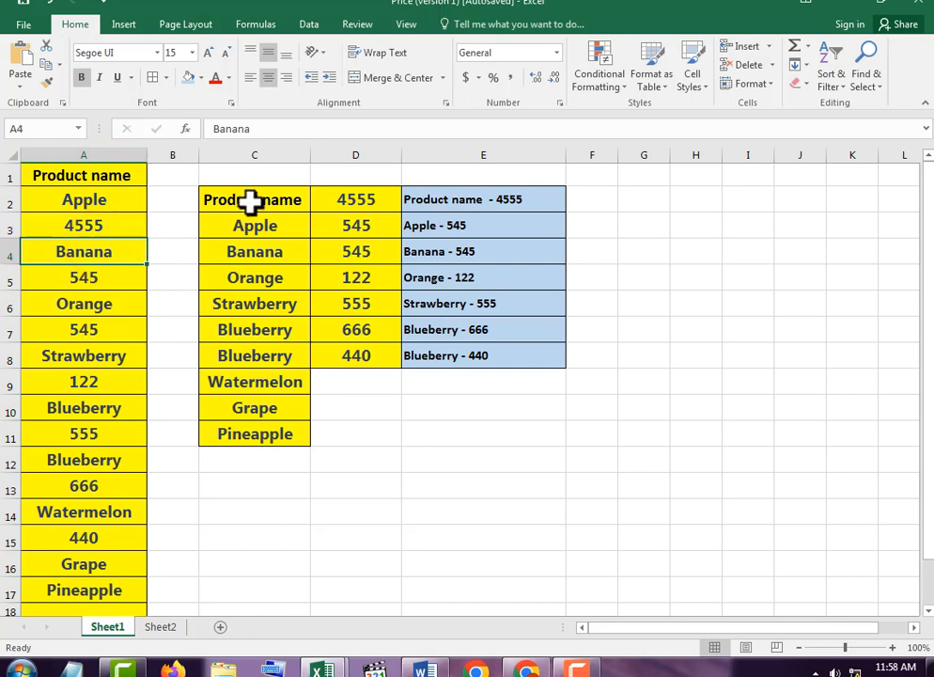
pyautogui.moveTo(250, 201); pyautogui.dragTo(246, 433)
pyautogui.moveTo(104, 182); pyautogui.dragTo(108, 594)
pyautogui.click(280, 251)
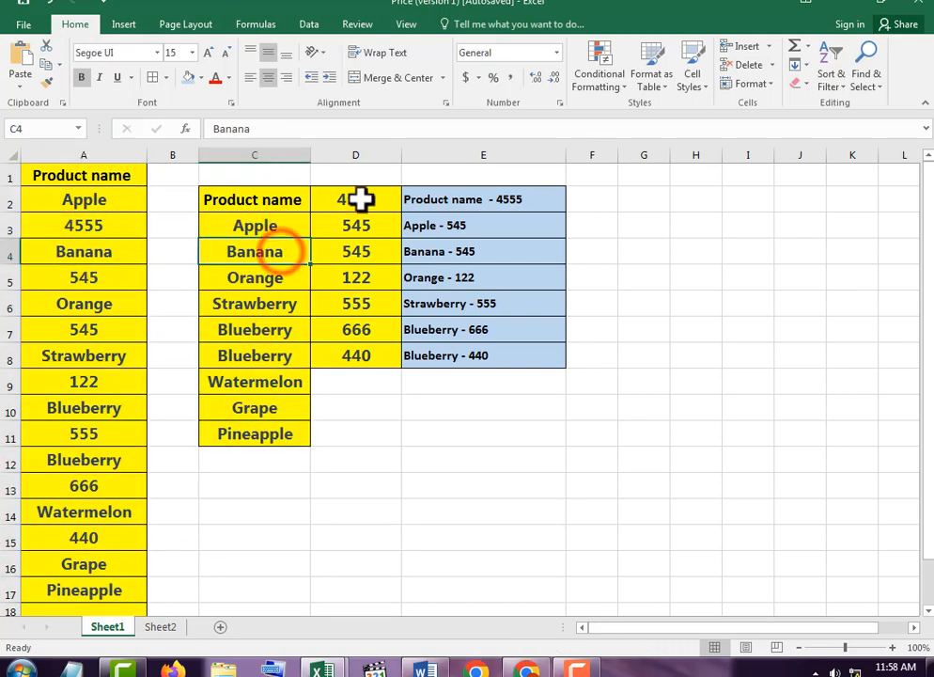
pyautogui.moveTo(361, 198); pyautogui.dragTo(371, 356)
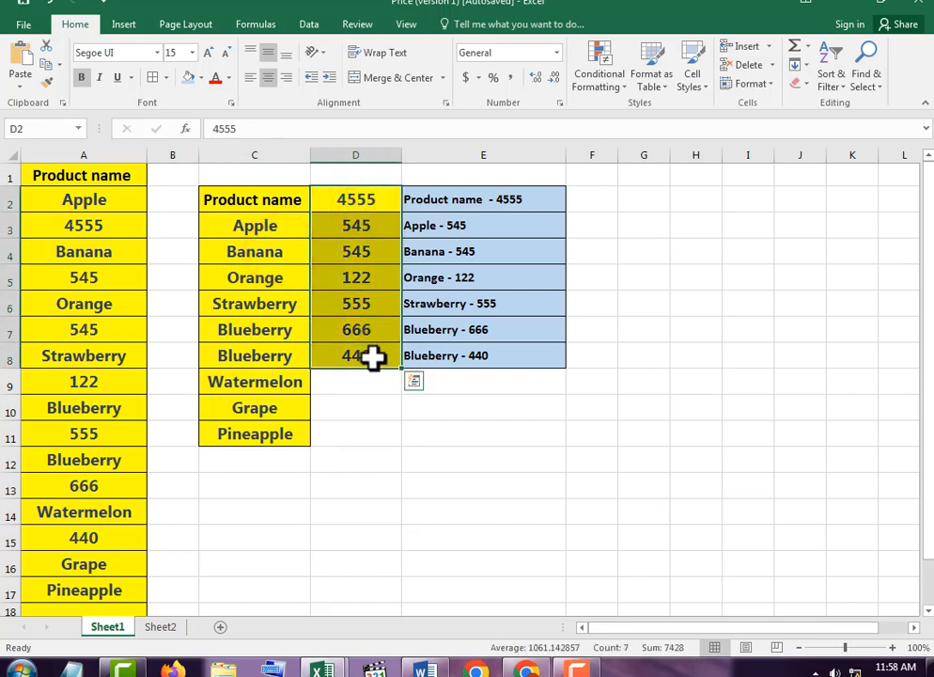
pyautogui.click(465, 197)
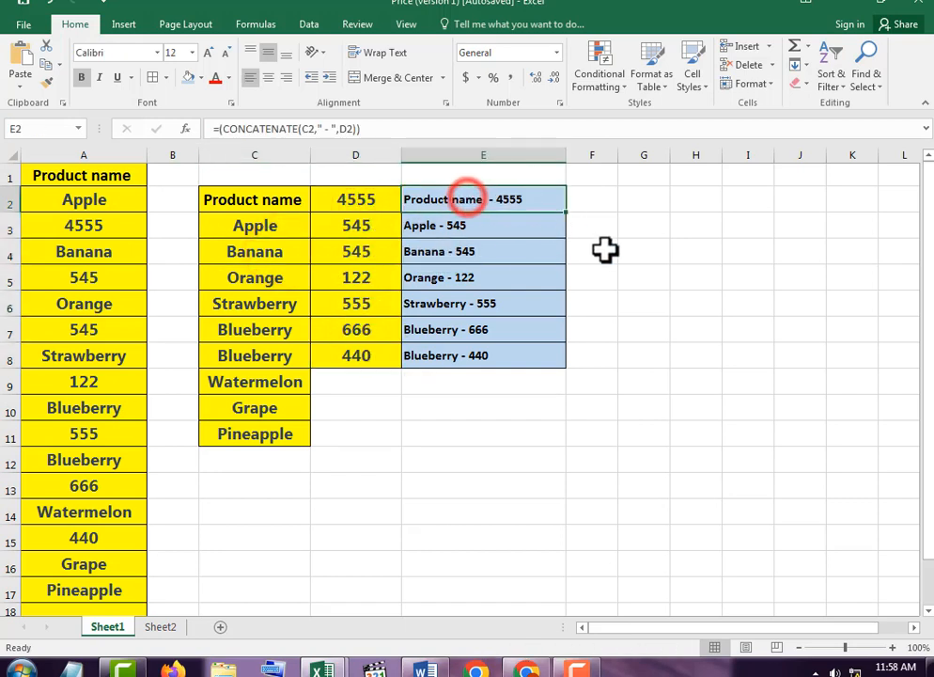
pyautogui.click(96, 203)
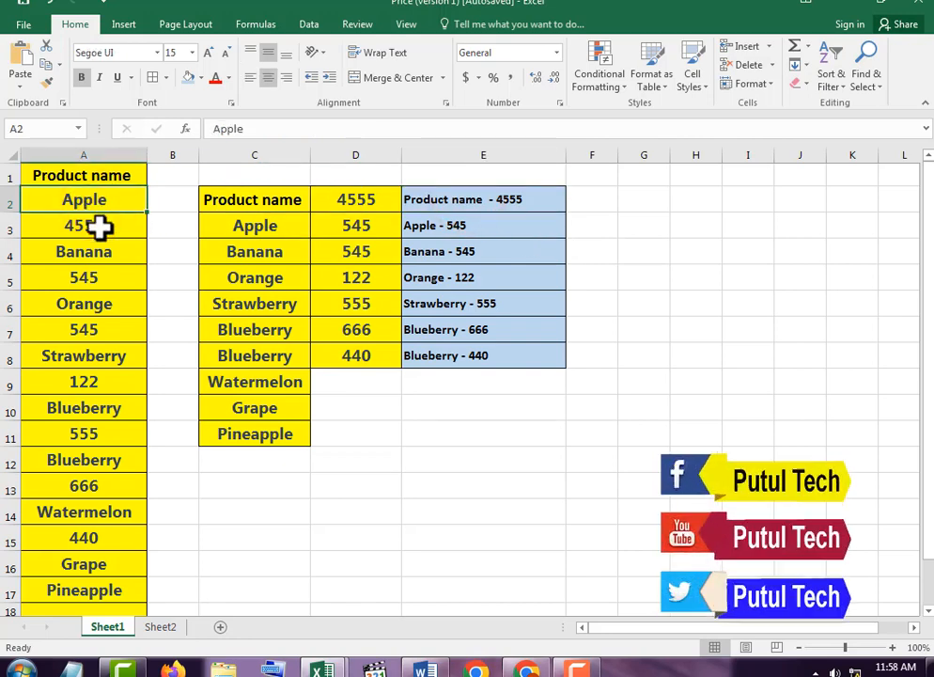
pyautogui.click(101, 228)
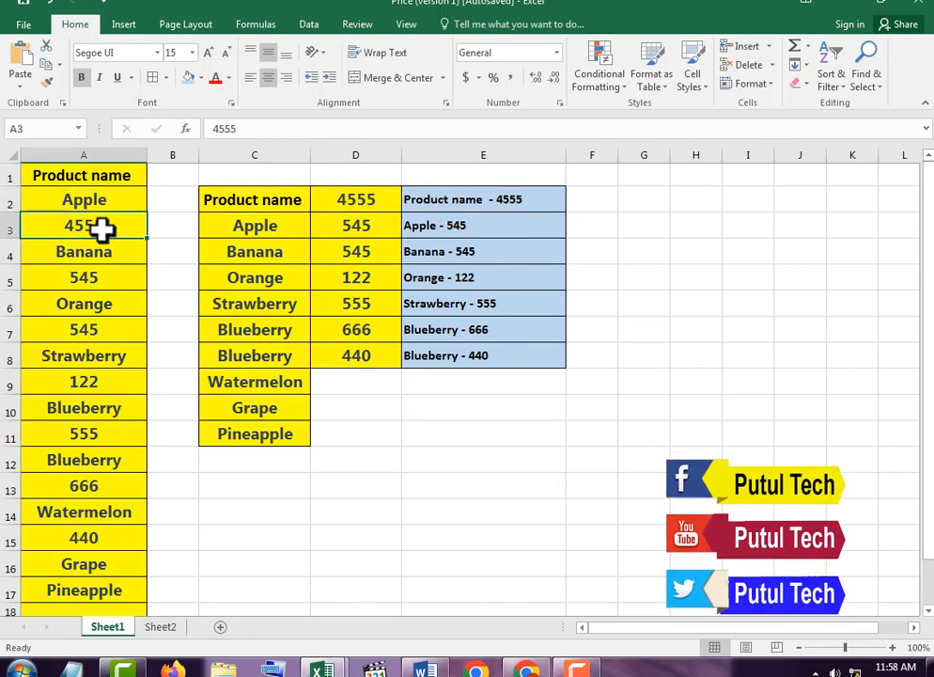
# Widen column F to about two and a half times its width and select cell F2
pyautogui.click(532, 198)
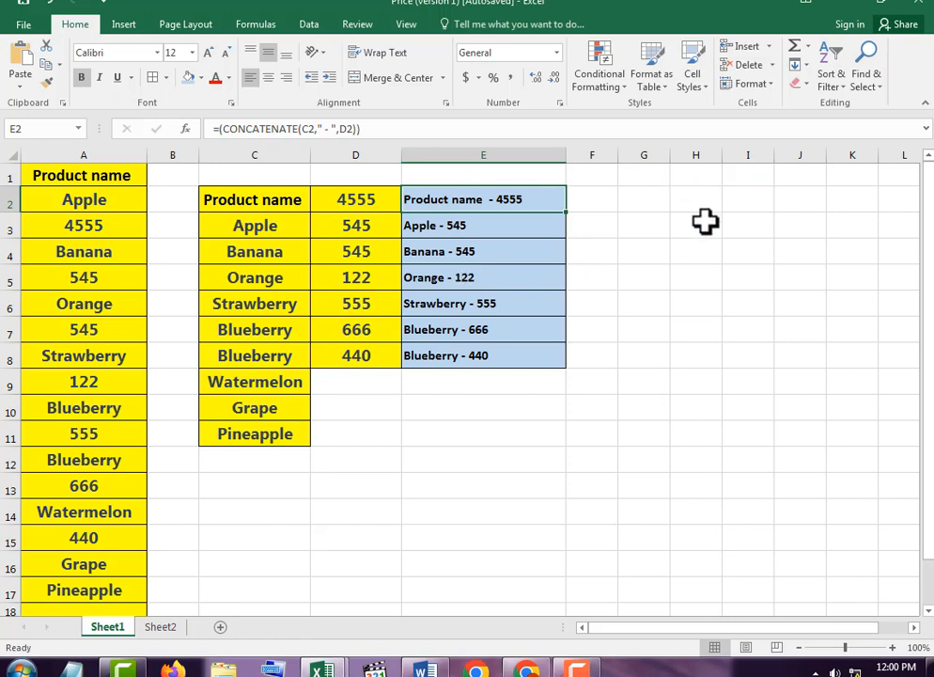
pyautogui.moveTo(618, 155); pyautogui.dragTo(697, 154)
pyautogui.click(601, 201)
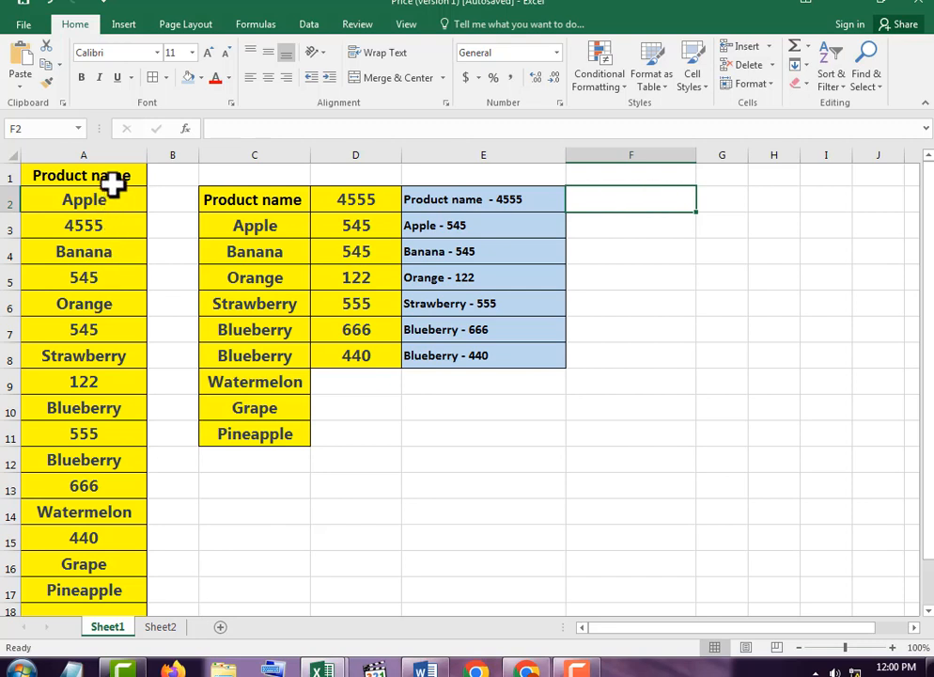
pyautogui.moveTo(113, 199); pyautogui.dragTo(100, 596)
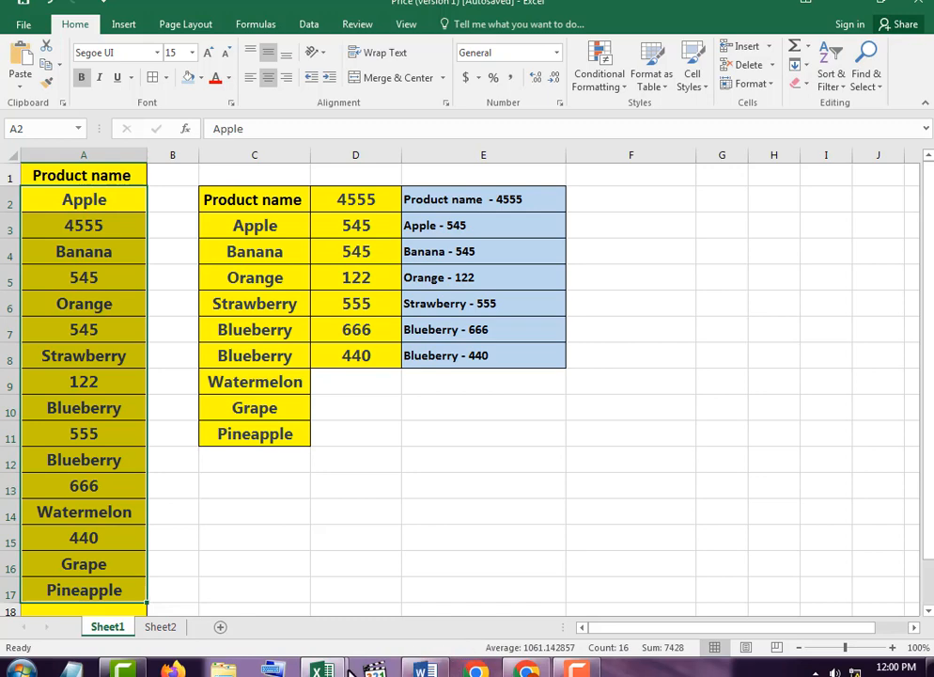
pyautogui.click(273, 667)
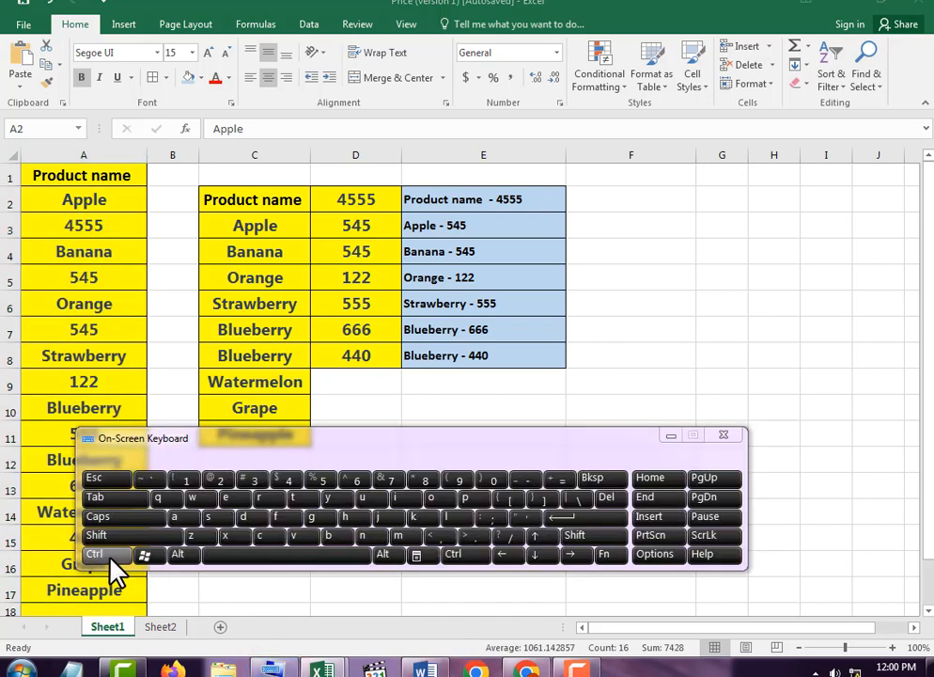
pyautogui.click(111, 561)
pyautogui.click(315, 521)
pyautogui.click(723, 434)
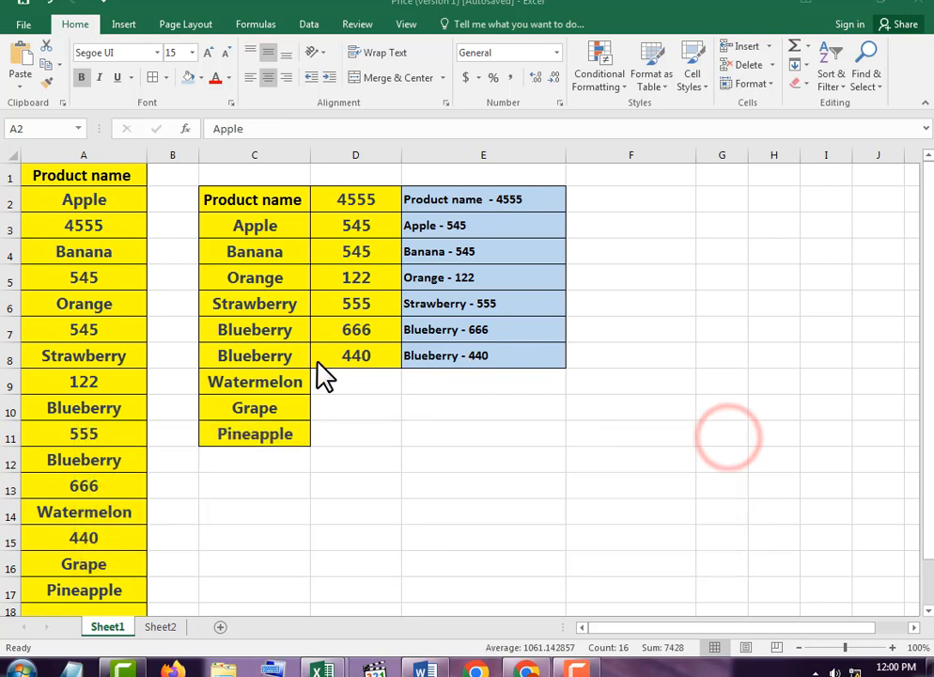
pyautogui.click(103, 196)
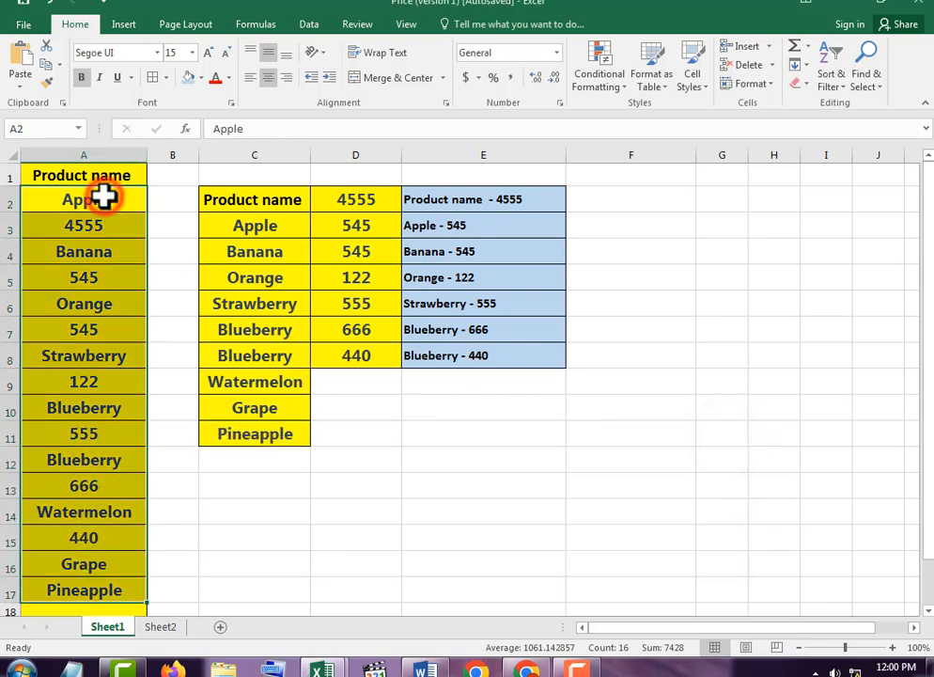
# Select the mixed product and price list A2:A17 and open the Go To Special dialog for it
pyautogui.moveTo(103, 195); pyautogui.dragTo(115, 589)
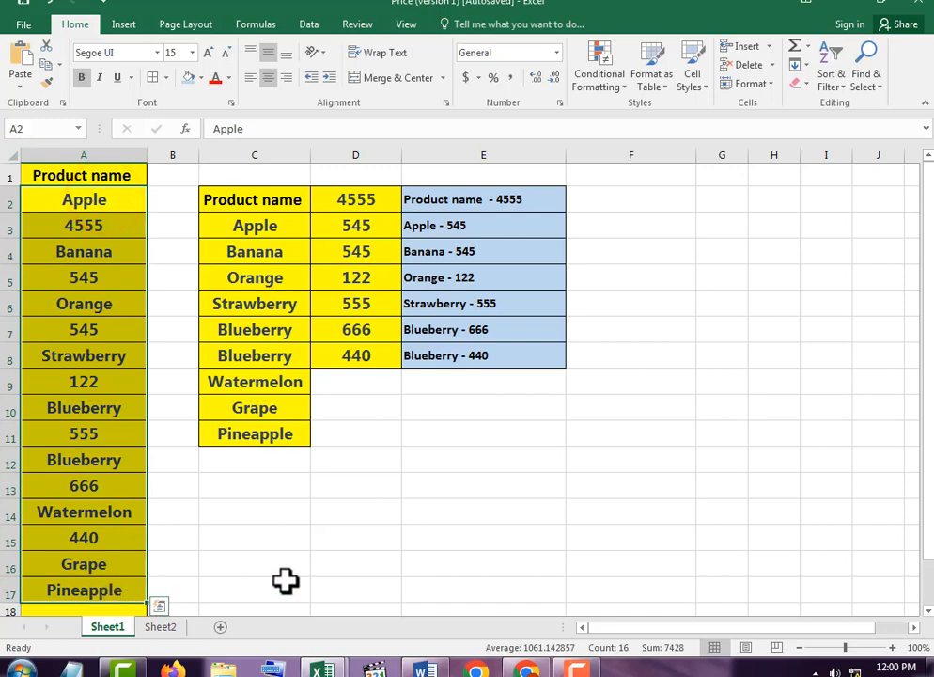
pyautogui.press('F5')
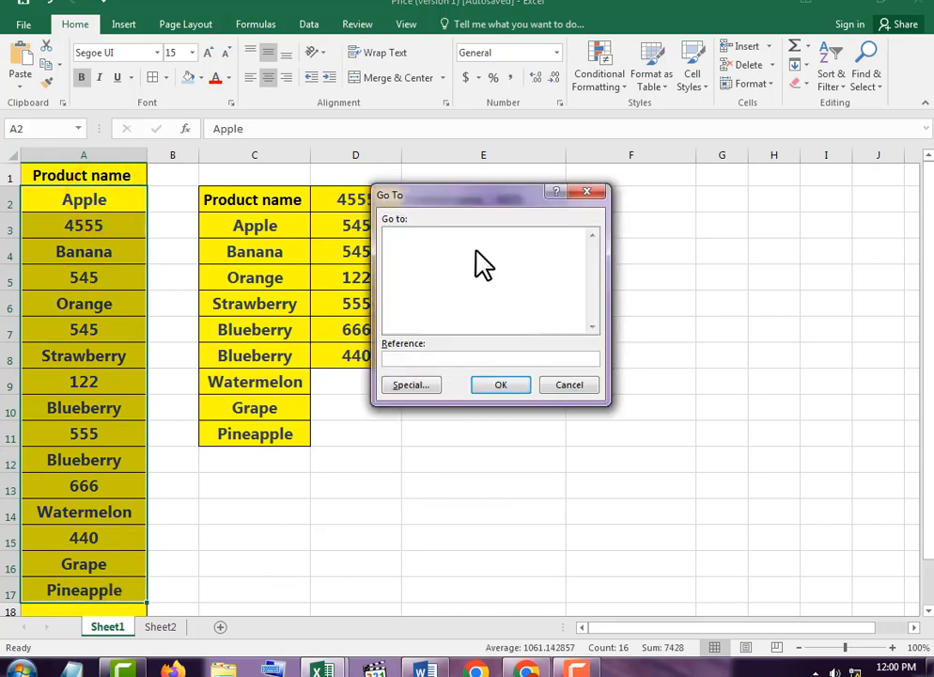
pyautogui.click(590, 191)
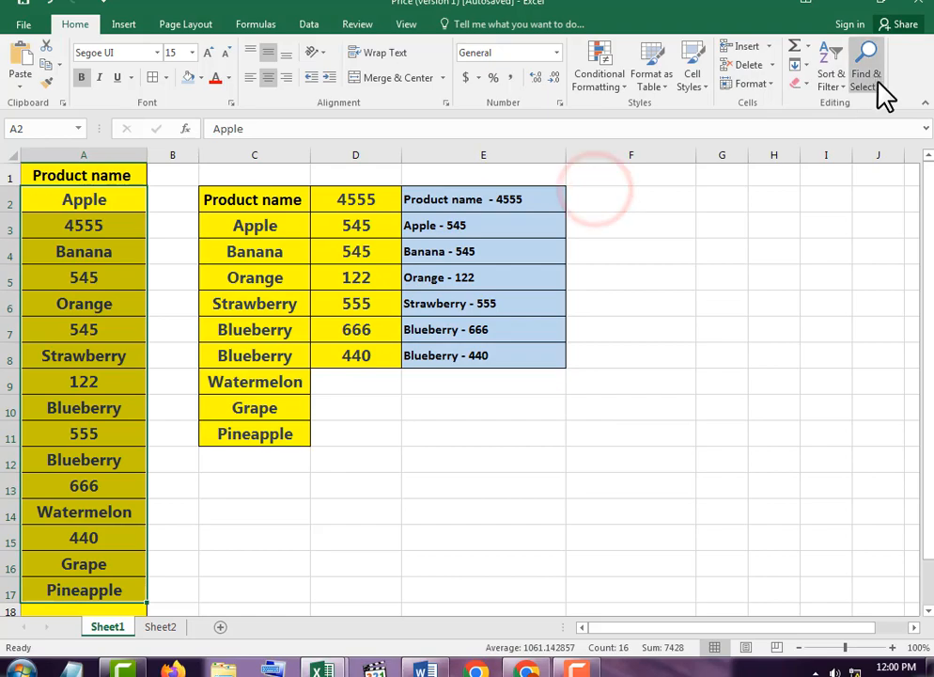
pyautogui.click(872, 82)
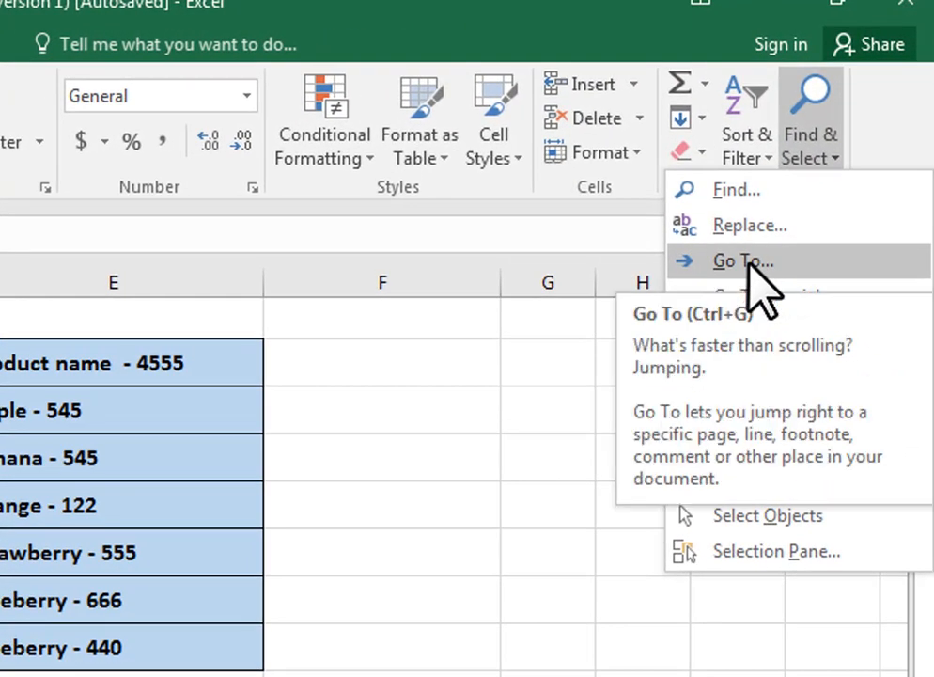
pyautogui.click(749, 263)
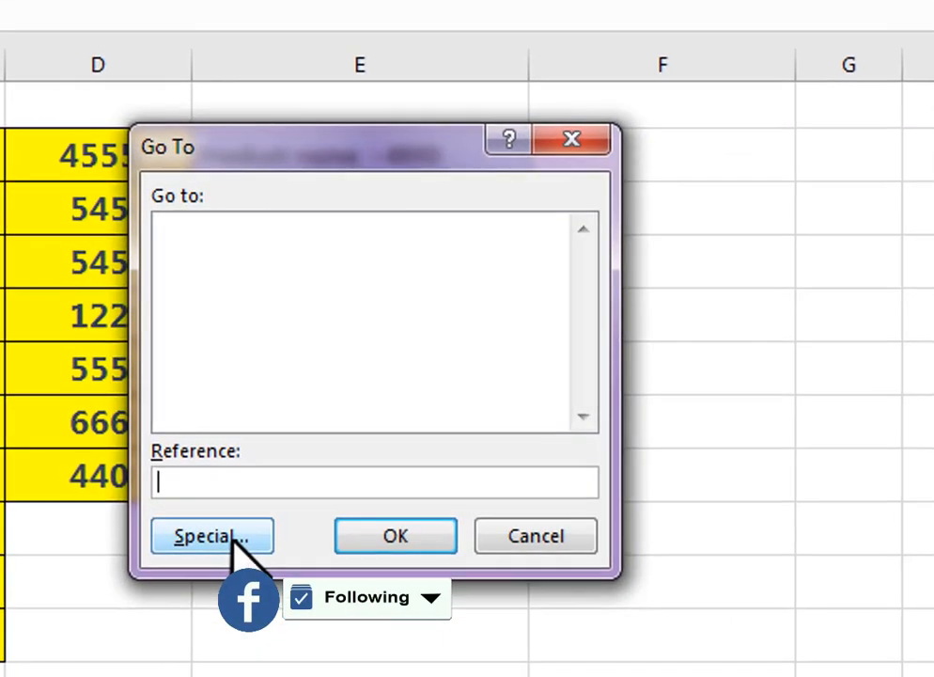
pyautogui.click(233, 538)
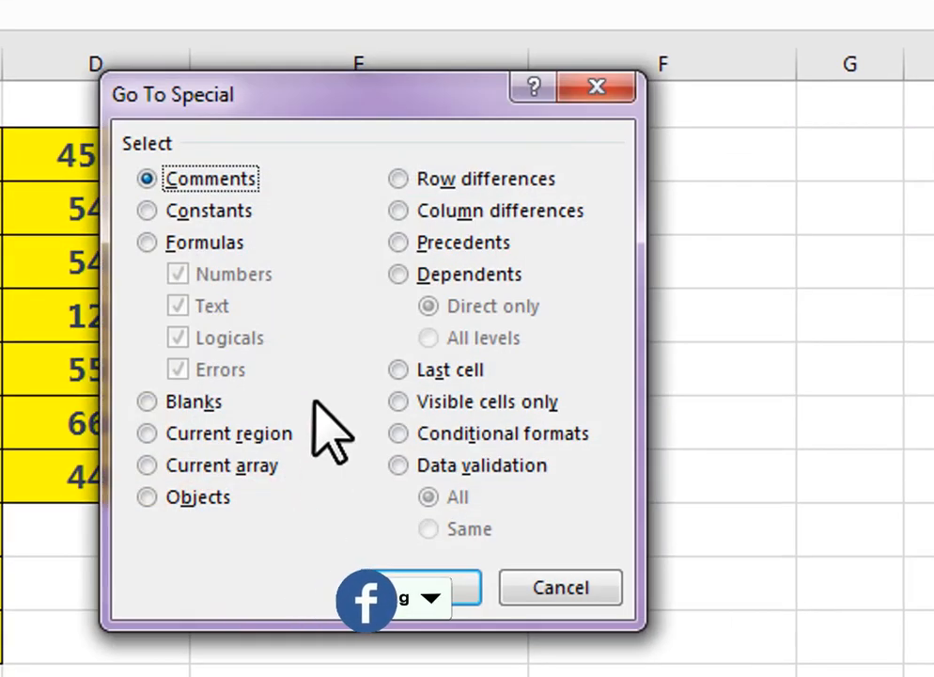
# Select only the Text constants in the range, excluding Numbers, Logicals and Errors
pyautogui.click(149, 210)
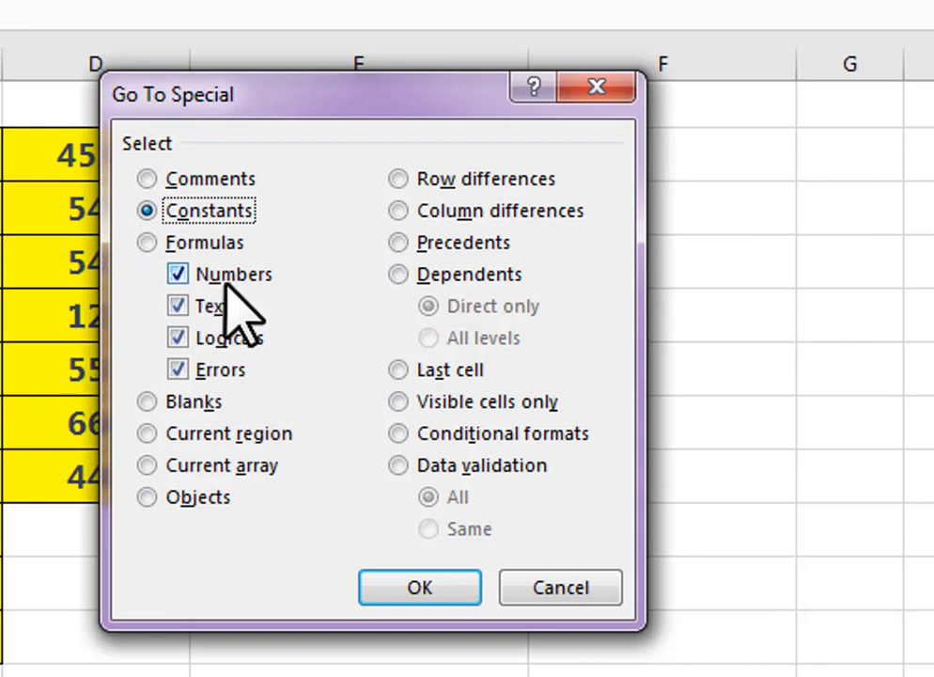
pyautogui.click(178, 275)
pyautogui.click(178, 337)
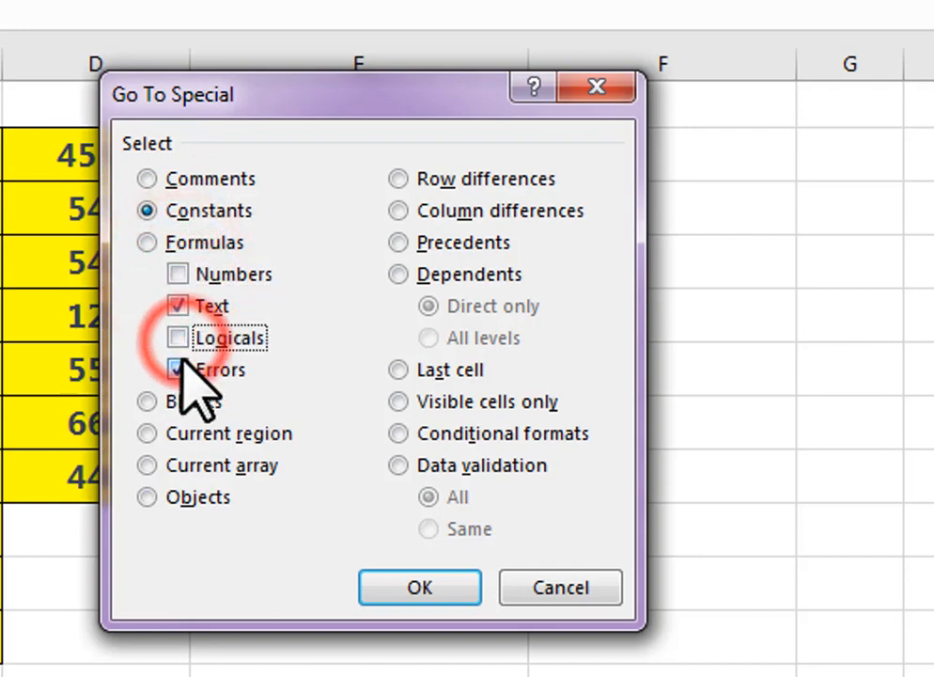
pyautogui.click(179, 369)
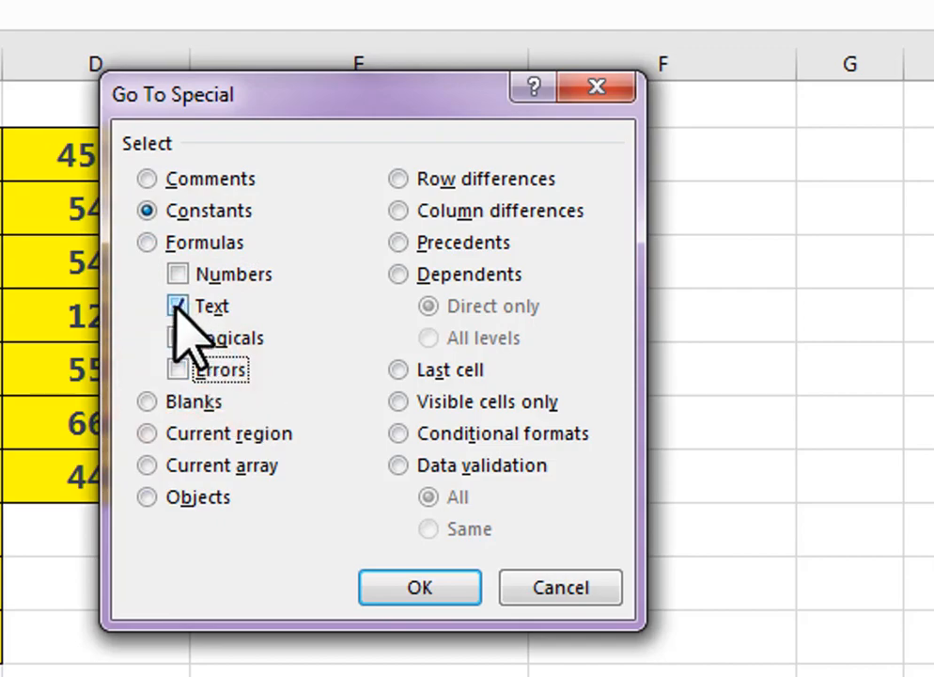
pyautogui.click(439, 589)
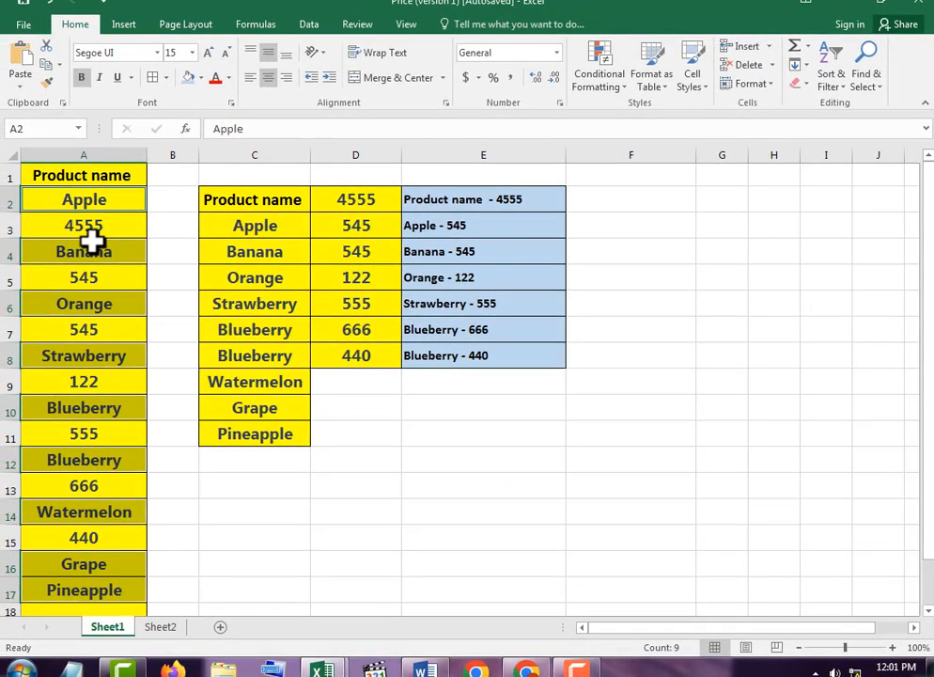
# Copy the selected product name cells in column A
pyautogui.rightClick(94, 252)
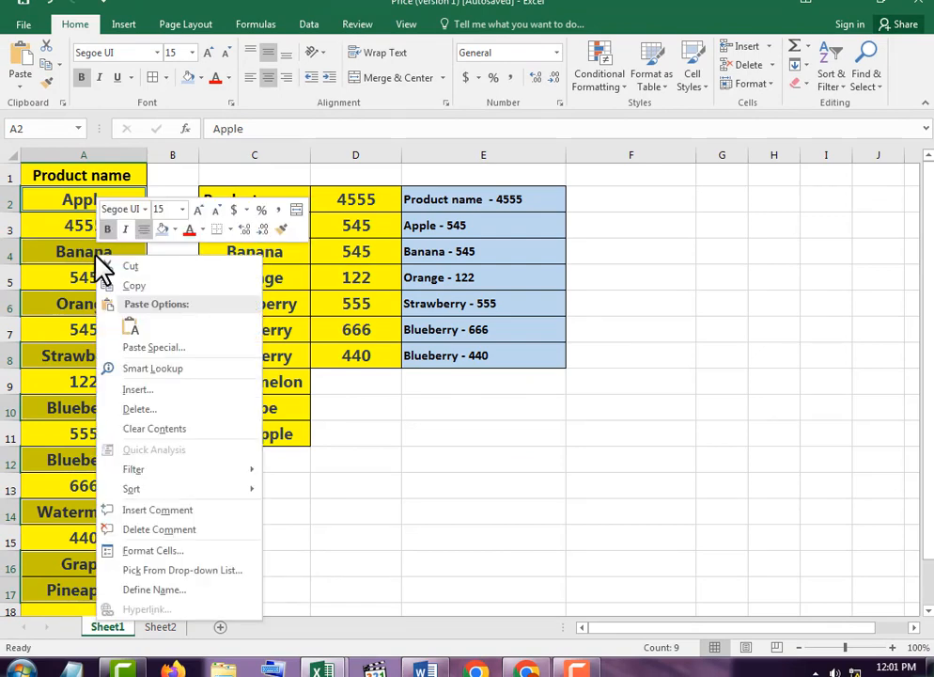
pyautogui.click(139, 285)
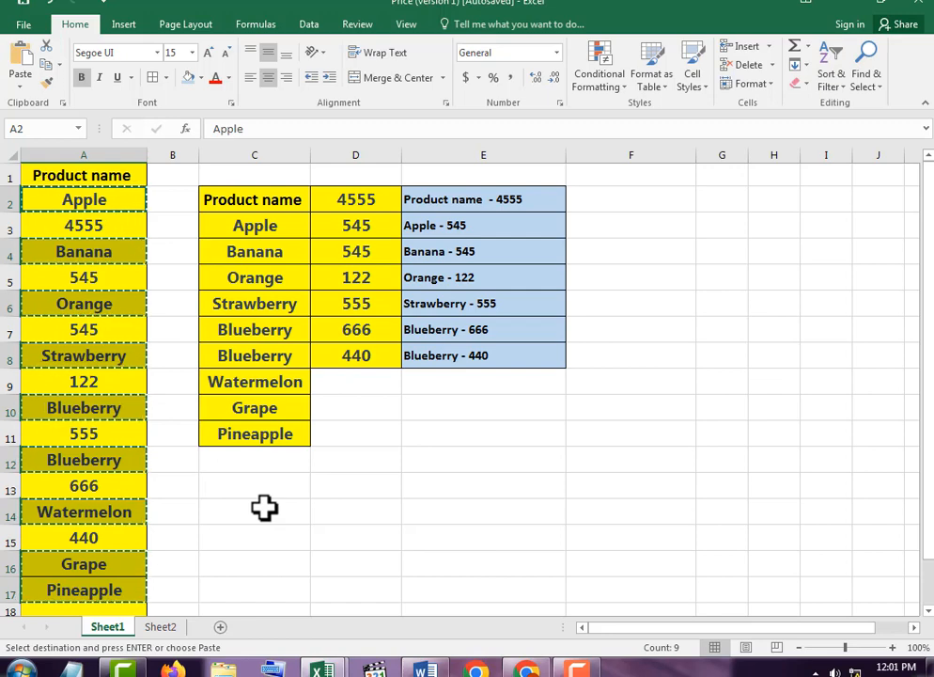
pyautogui.doubleClick(609, 202)
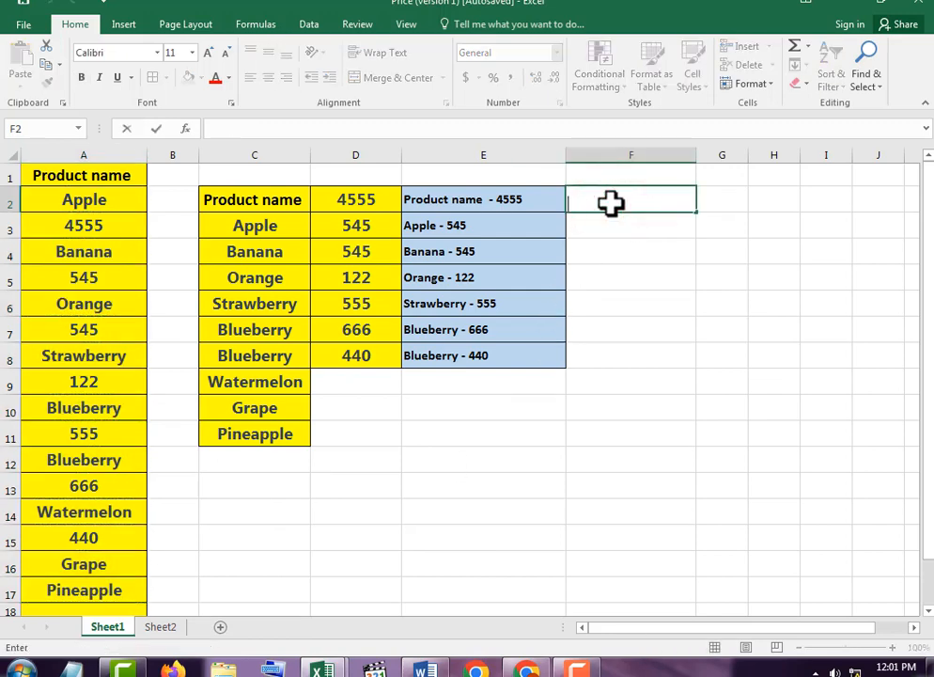
pyautogui.rightClick(613, 205)
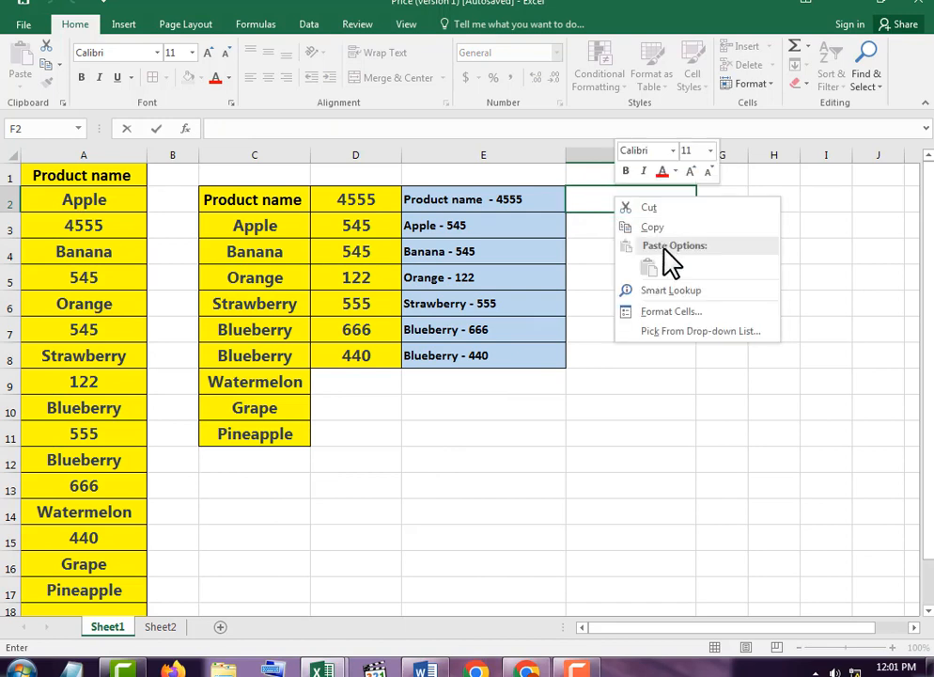
pyautogui.click(589, 200)
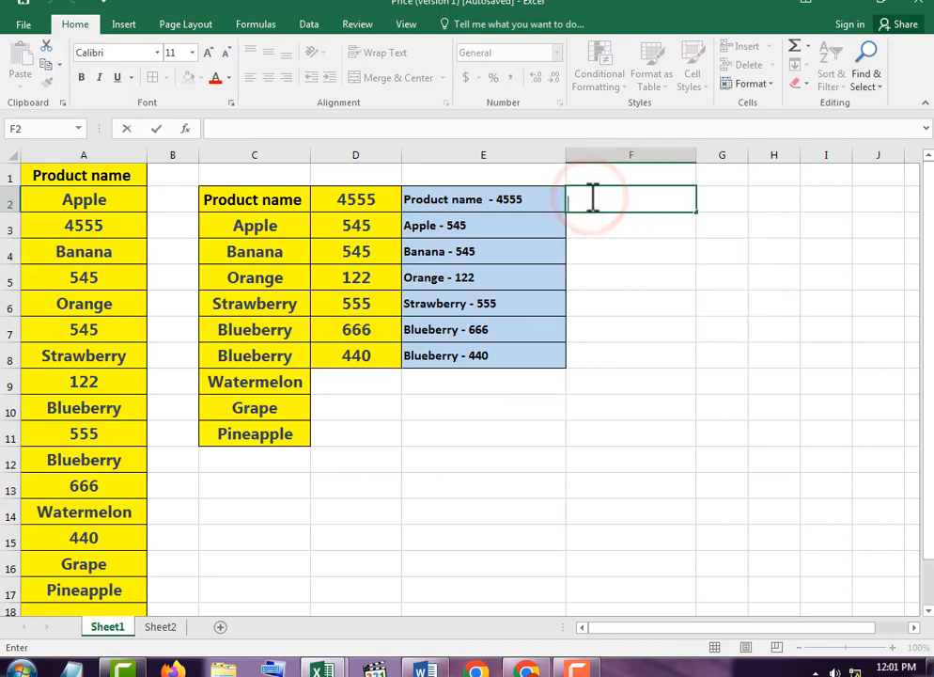
pyautogui.press('Escape')
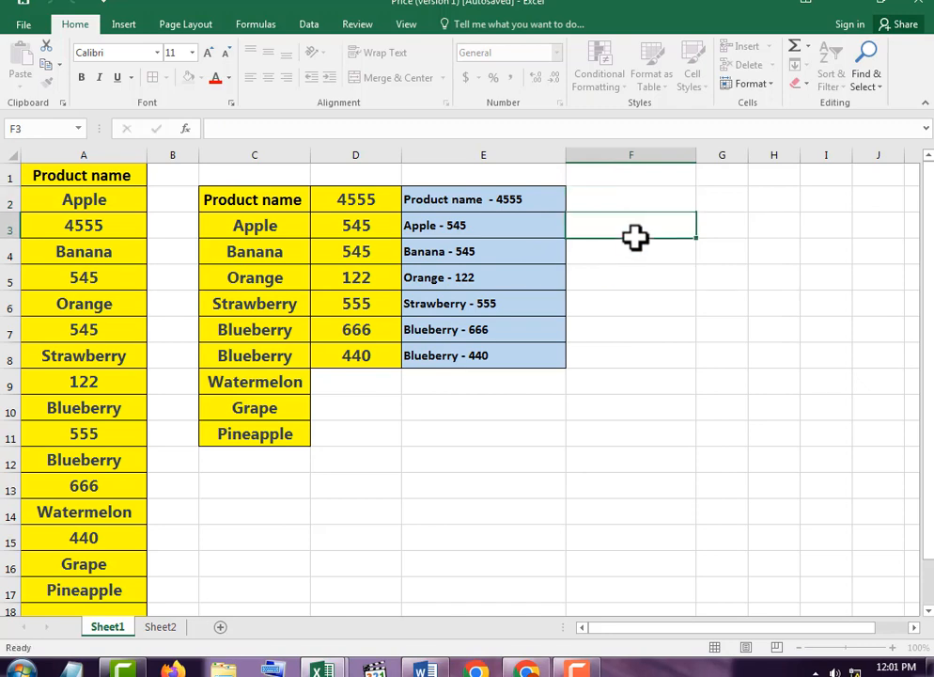
# Paste the copied product names into column F starting at cell F2
pyautogui.click(635, 204)
pyautogui.hotkey('ctrl', 'v')
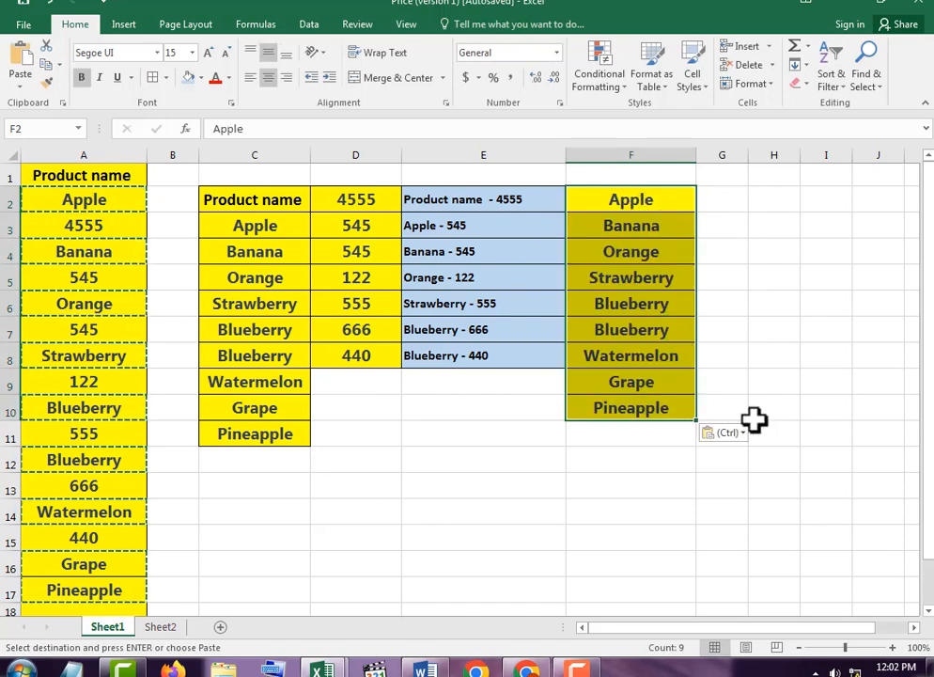
pyautogui.click(648, 457)
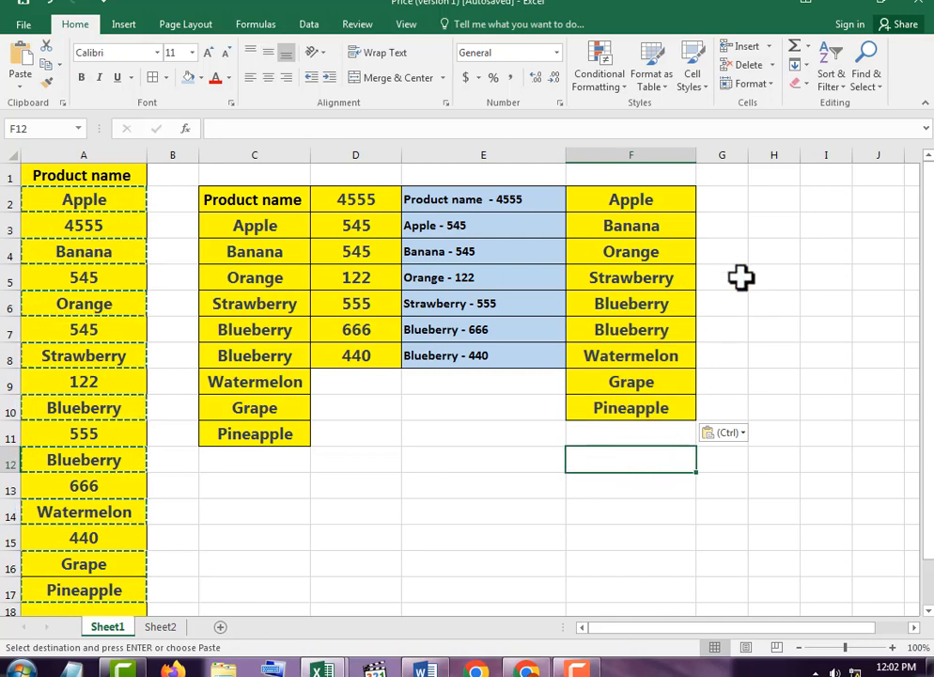
# Reselect the mixed list A2:A17 and bring up Go To Special again for a second selection by cell type
pyautogui.moveTo(111, 197); pyautogui.dragTo(132, 509)
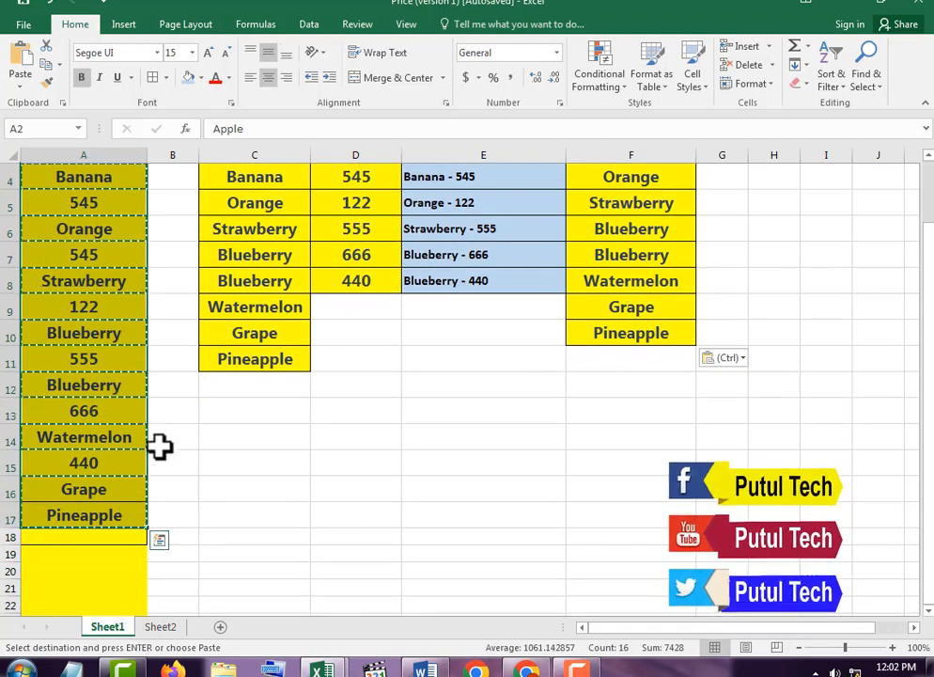
pyautogui.rightClick(107, 282)
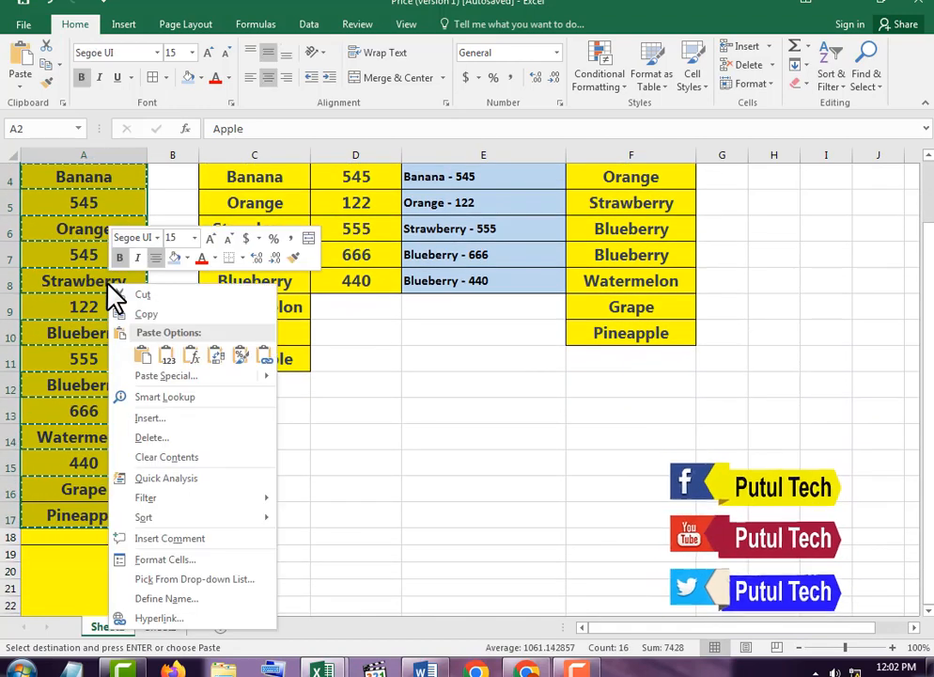
pyautogui.click(106, 283)
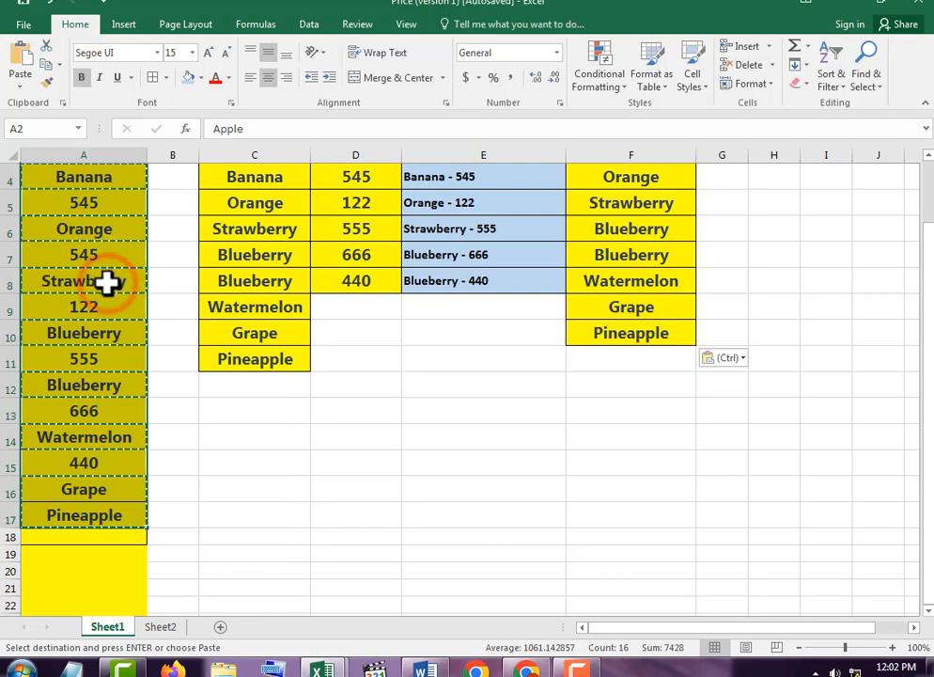
pyautogui.press('F5')
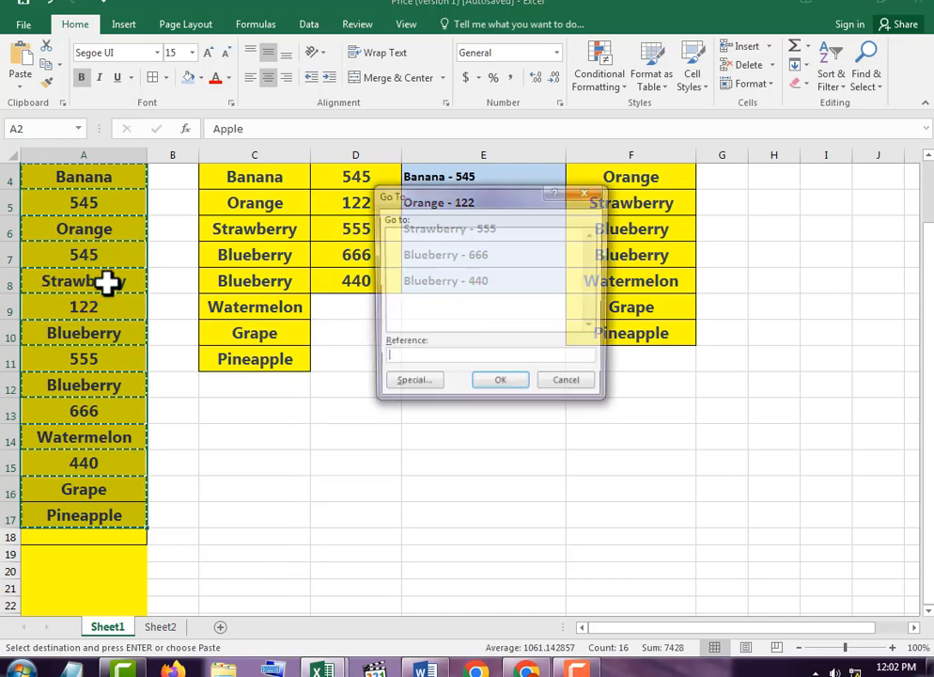
pyautogui.click(411, 385)
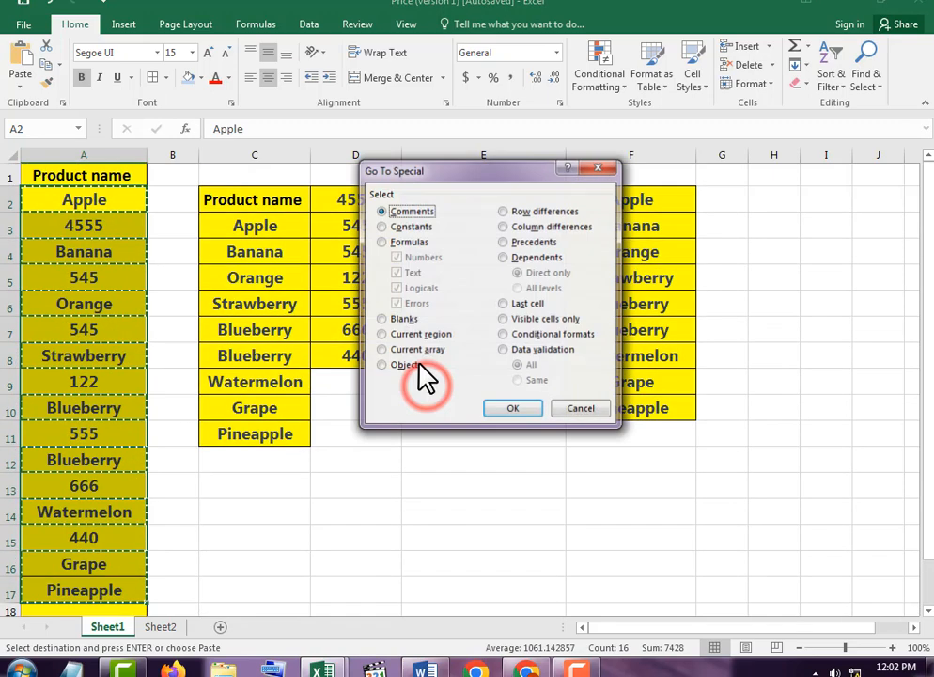
# Select only the Numbers constants in A2:A17, excluding Text, Logicals and Errors
pyautogui.click(381, 228)
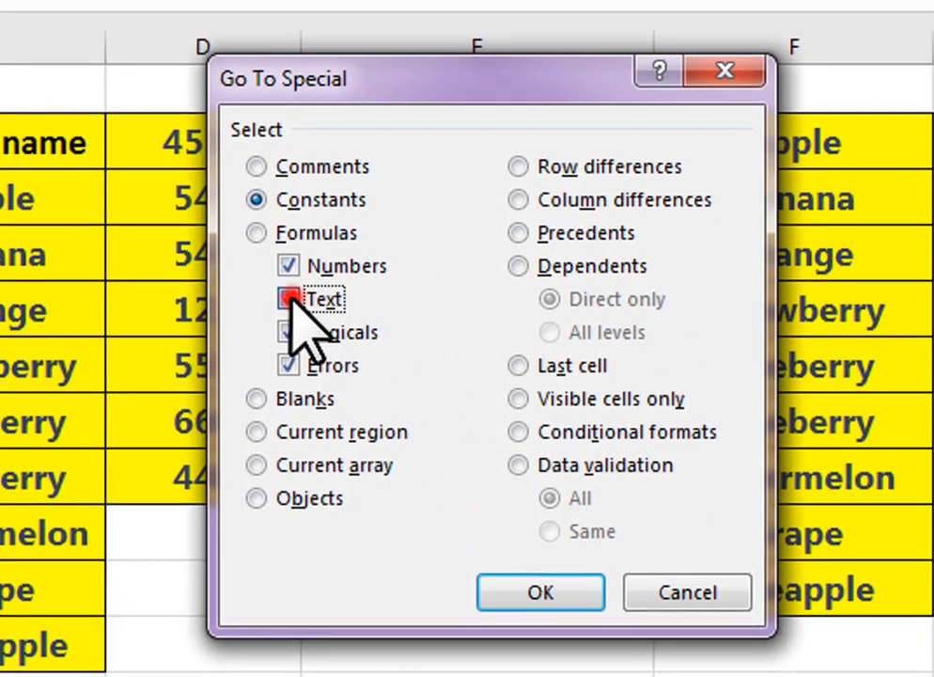
pyautogui.click(396, 271)
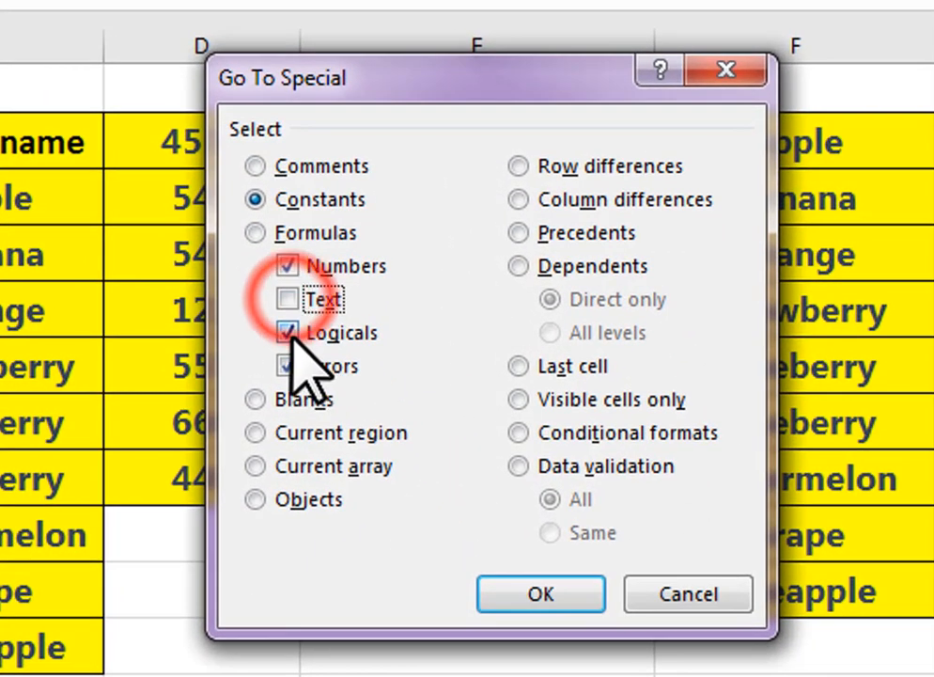
pyautogui.click(289, 334)
pyautogui.click(288, 365)
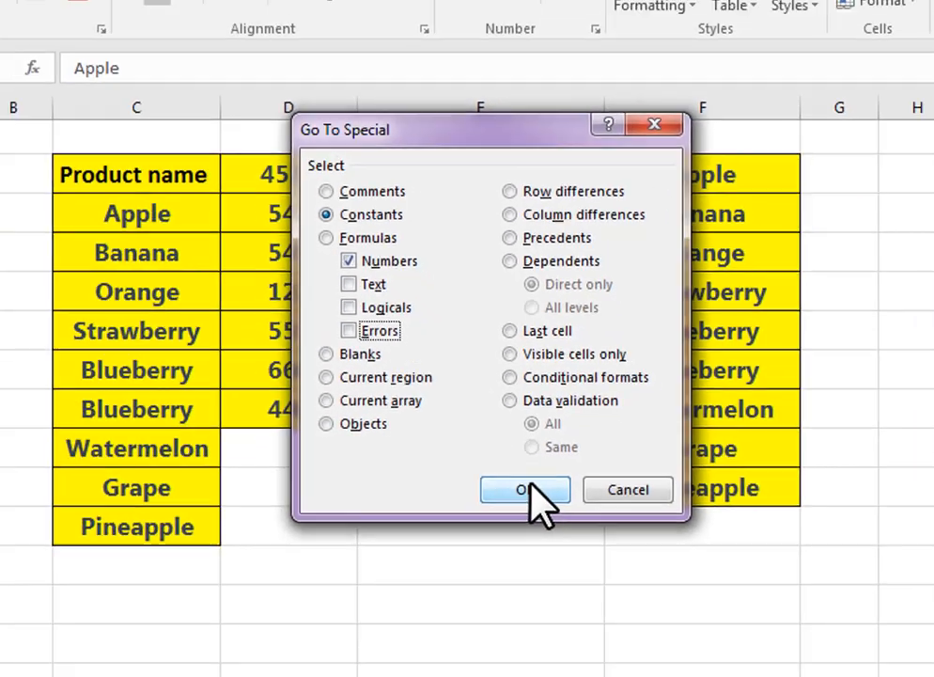
pyautogui.click(526, 488)
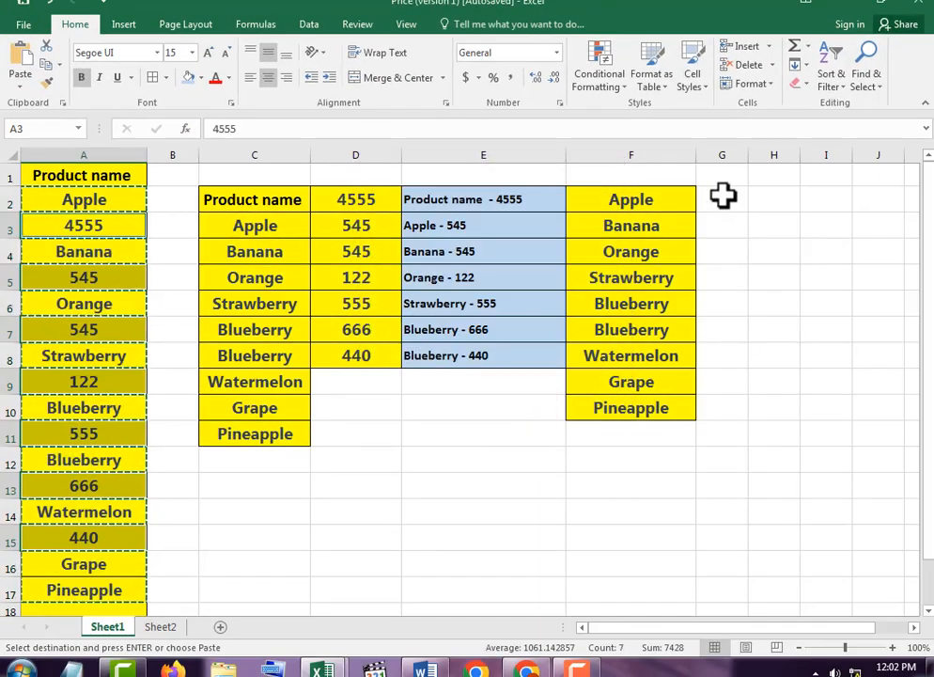
# Try pasting the previously copied cells into column G from cell G2, and clear the pasted contents
pyautogui.click(723, 194)
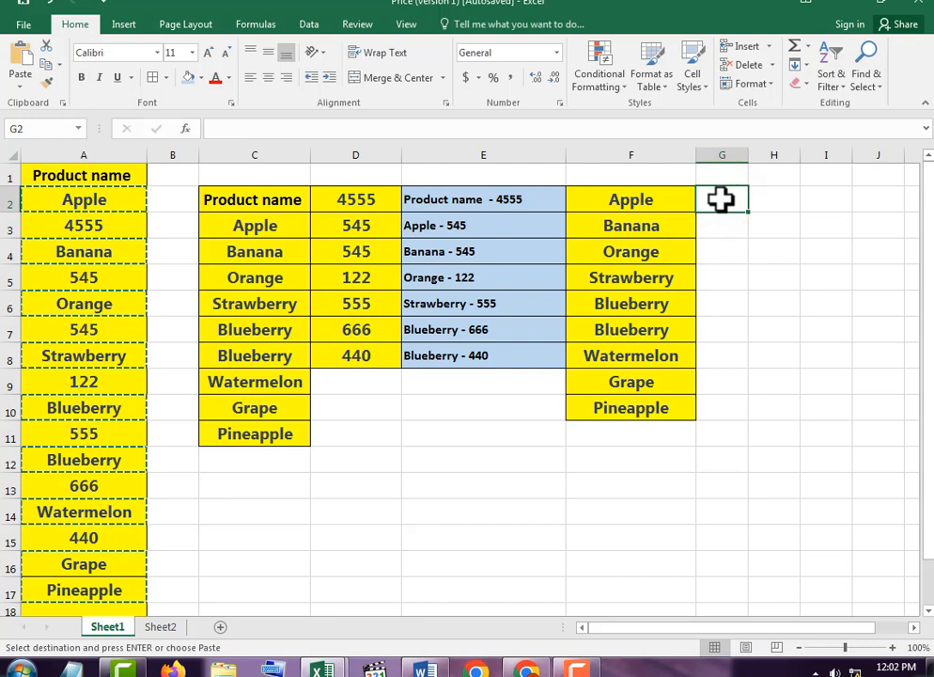
pyautogui.hotkey('ctrl', 'v')
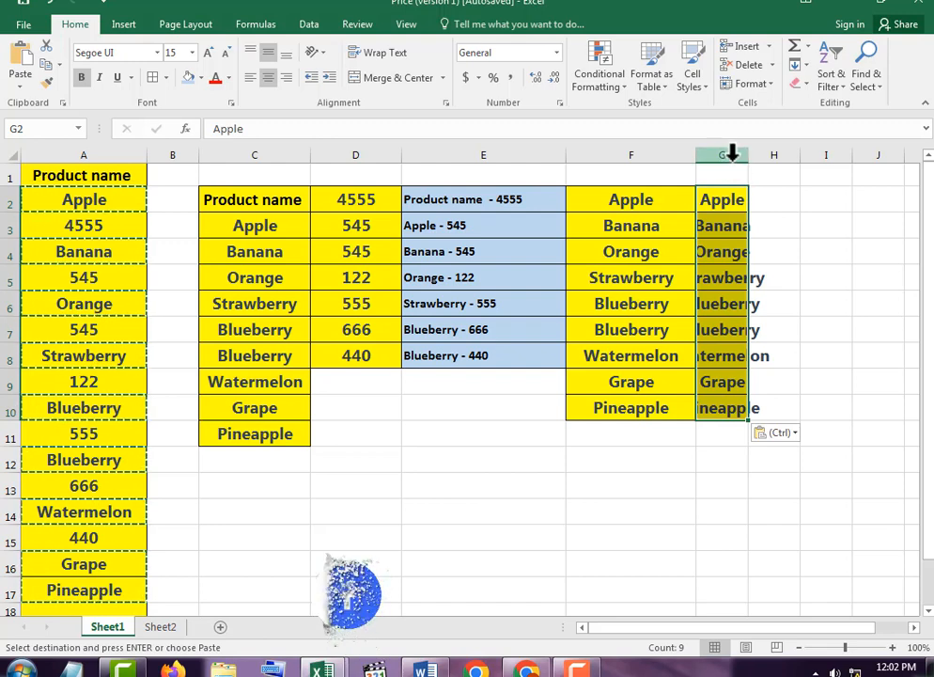
pyautogui.press('Delete')
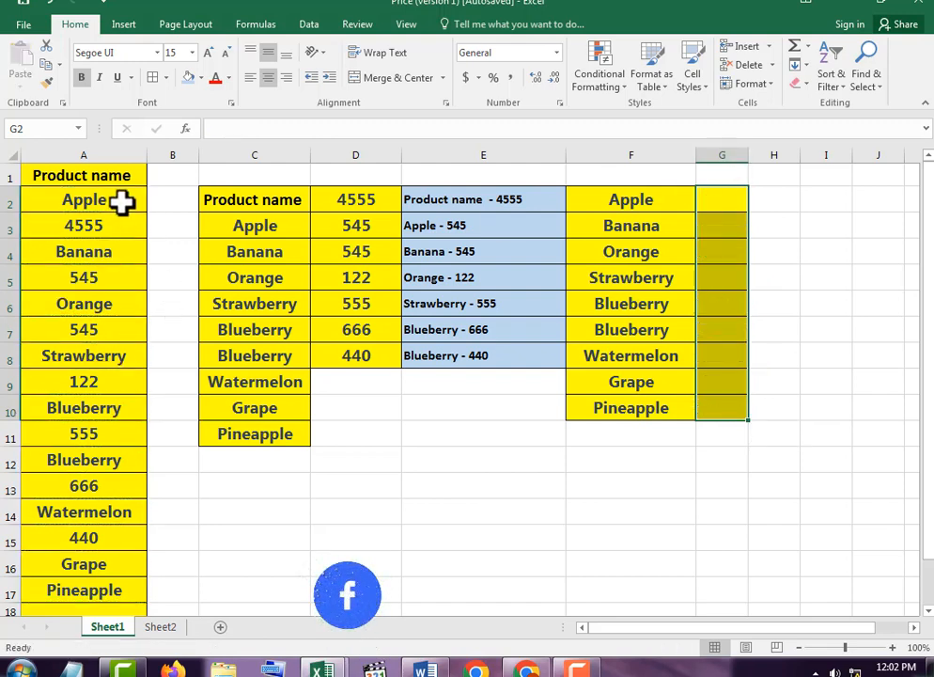
# Reselect the mixed list A2:A17 and use Go To Special to keep only its numeric constants, without Text, Logicals or Errors
pyautogui.moveTo(103, 200); pyautogui.dragTo(129, 590)
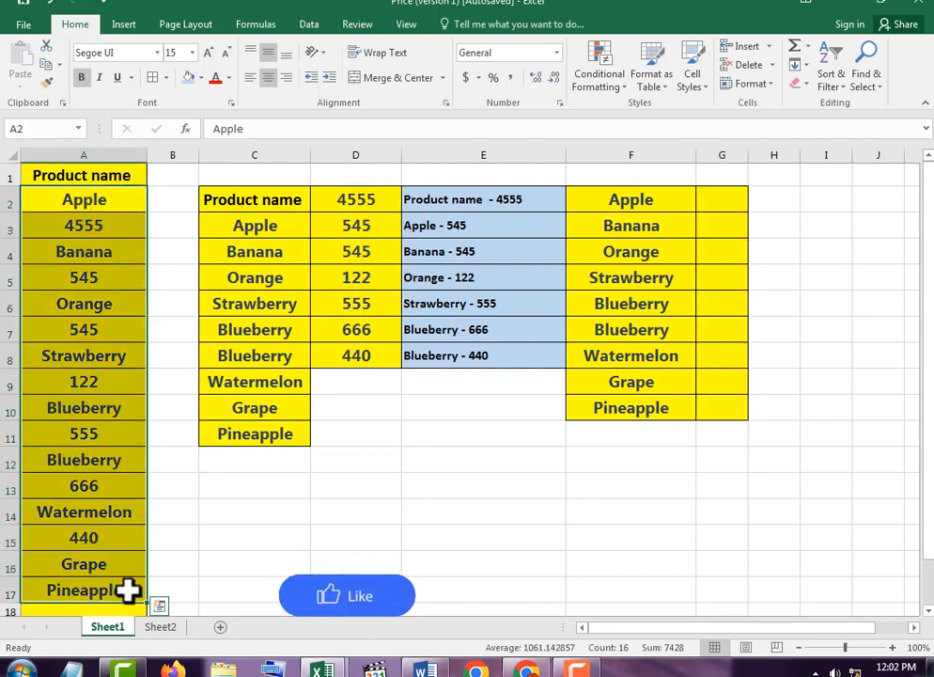
pyautogui.hotkey('ctrl', 'g')
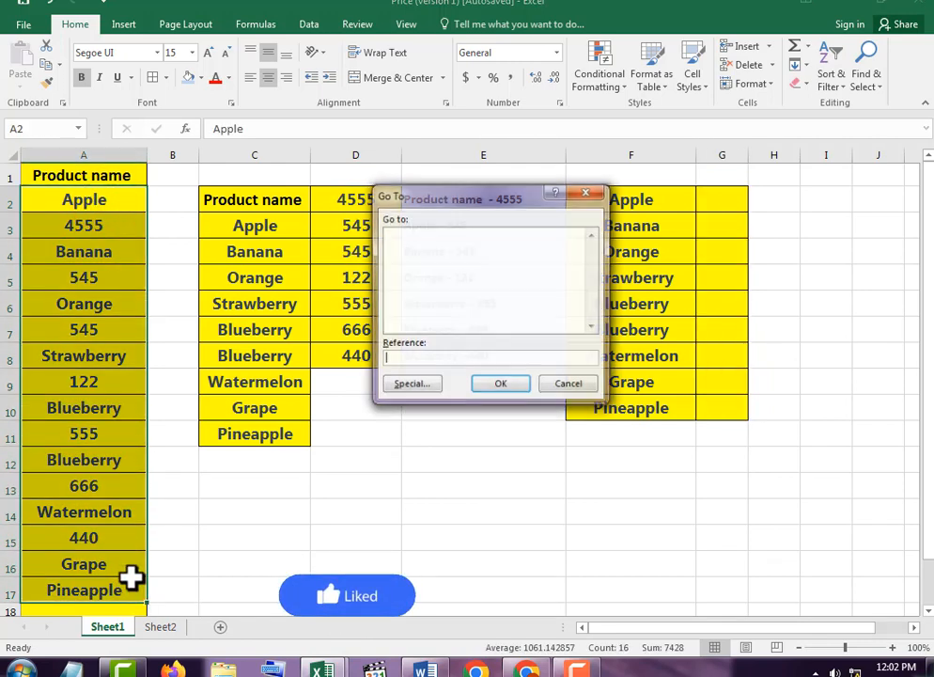
pyautogui.click(411, 386)
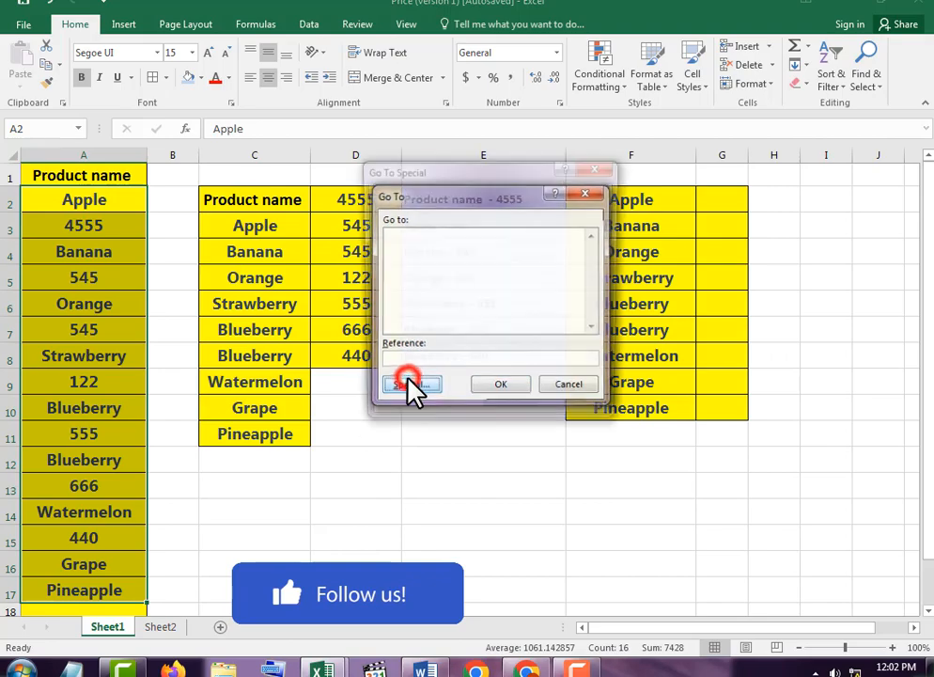
pyautogui.click(380, 228)
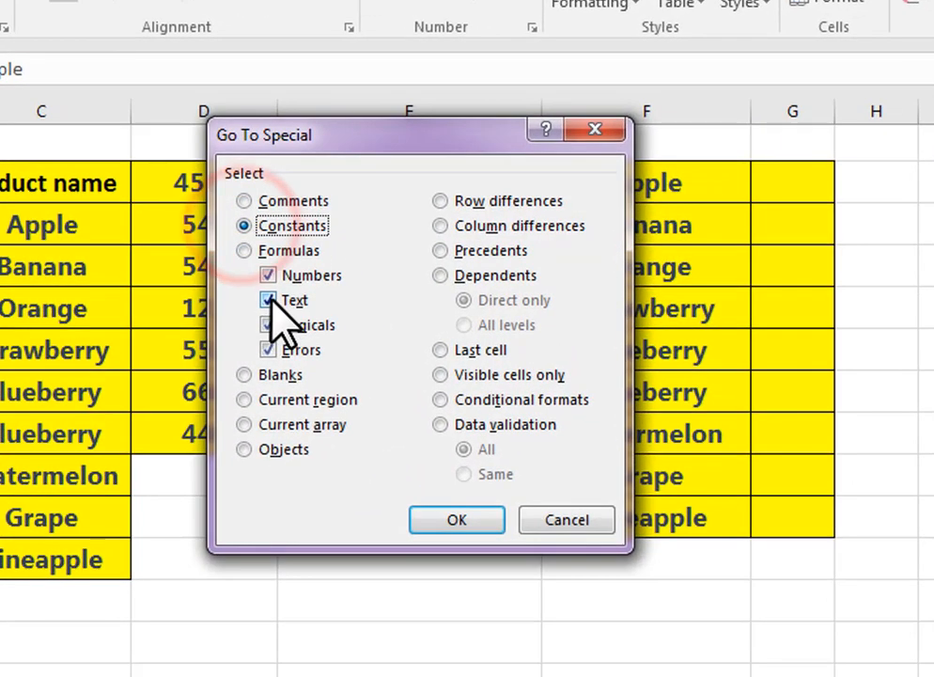
pyautogui.click(395, 273)
pyautogui.click(268, 324)
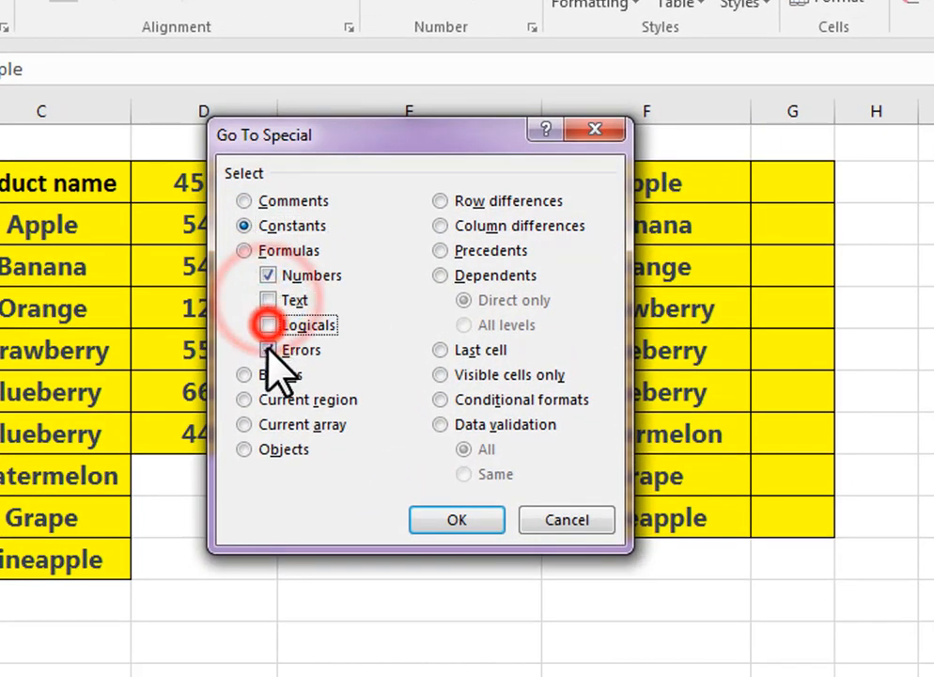
pyautogui.click(268, 350)
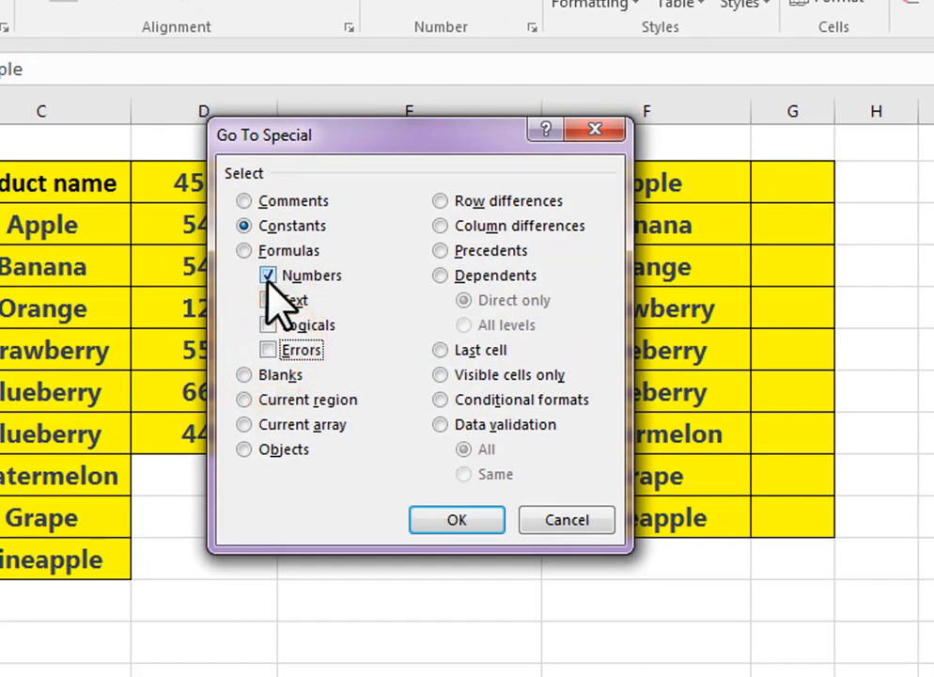
pyautogui.click(450, 520)
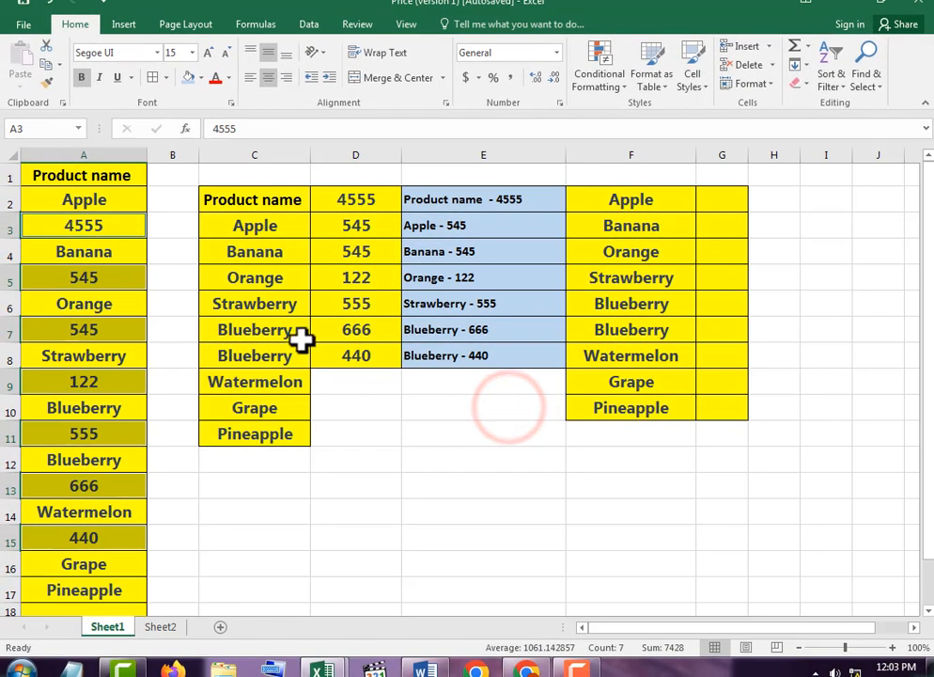
# Copy the selected price cells from column A and paste them into column G starting at cell G2
pyautogui.rightClick(118, 225)
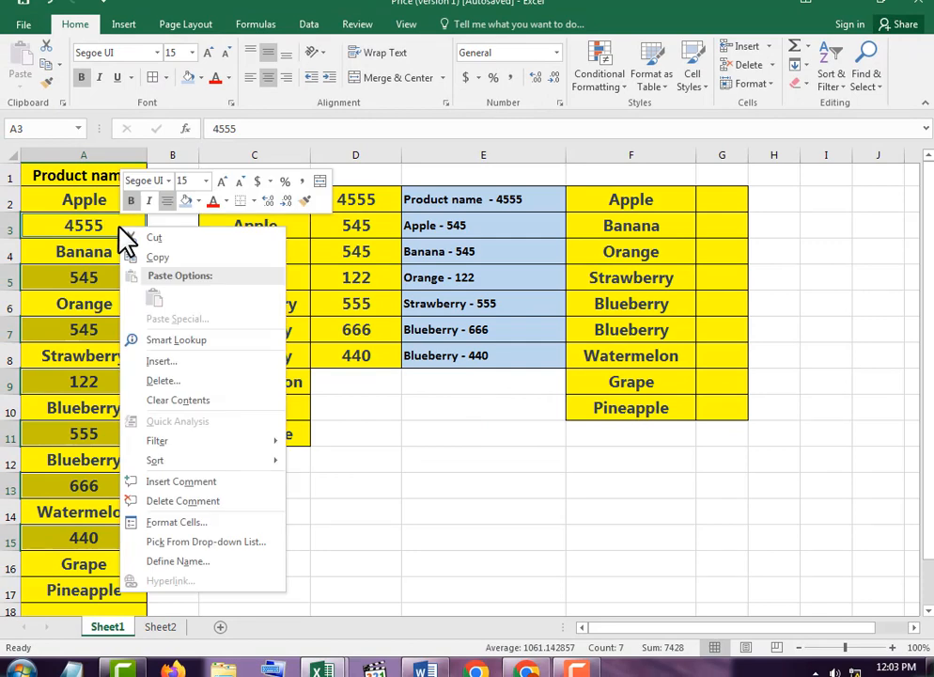
pyautogui.click(178, 258)
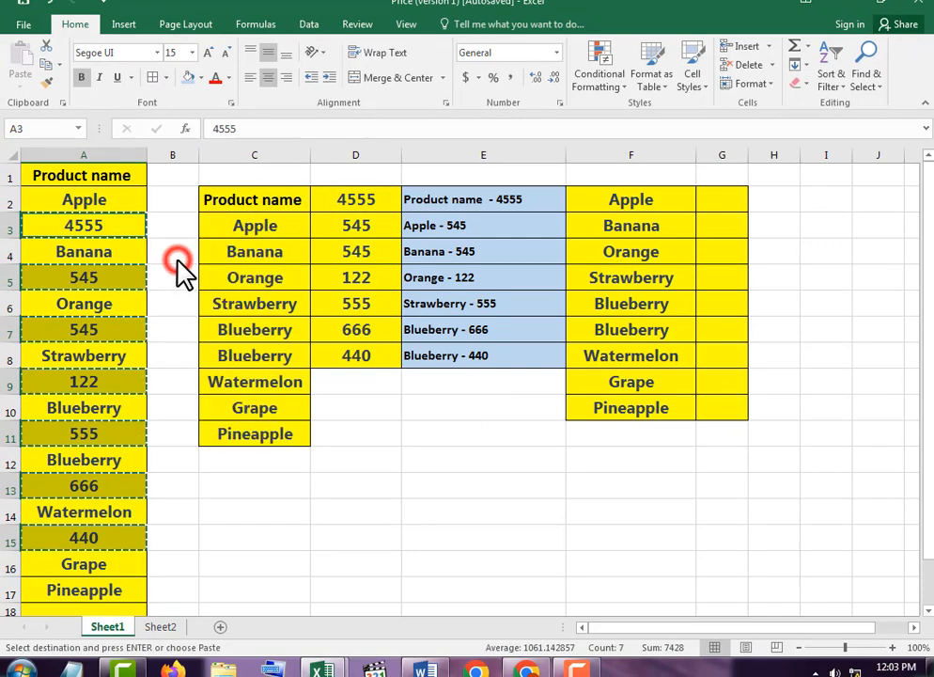
pyautogui.click(729, 195)
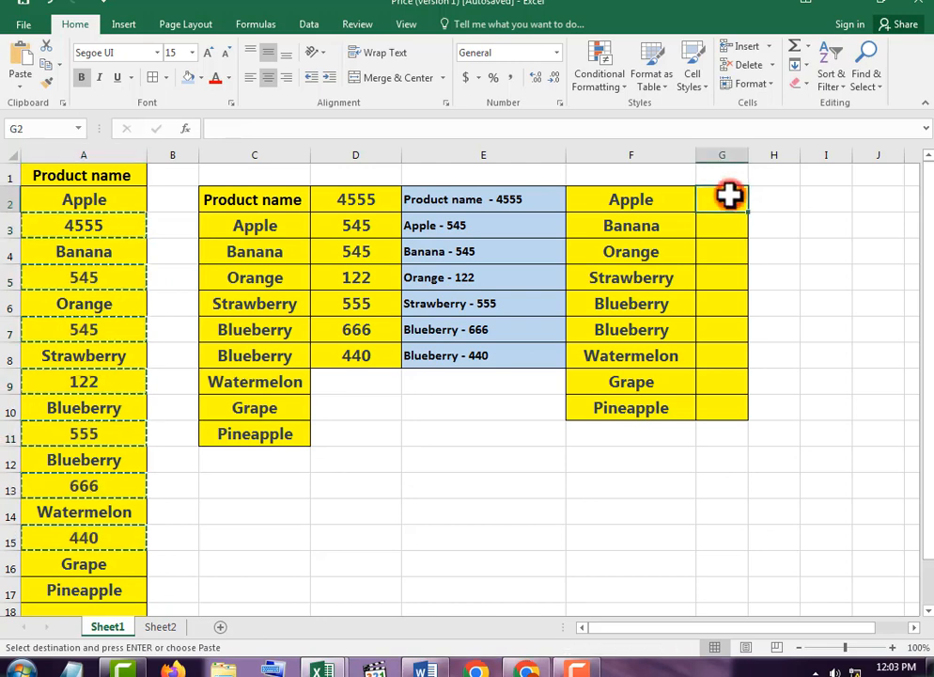
pyautogui.hotkey('ctrl', 'v')
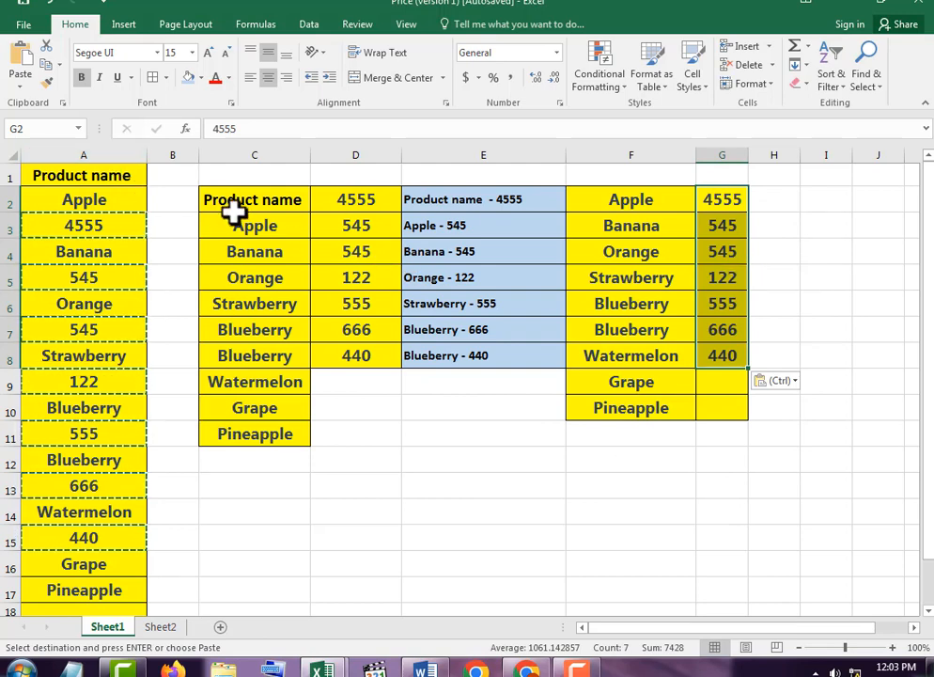
# Hide columns A through D
pyautogui.moveTo(232, 209); pyautogui.dragTo(357, 419)
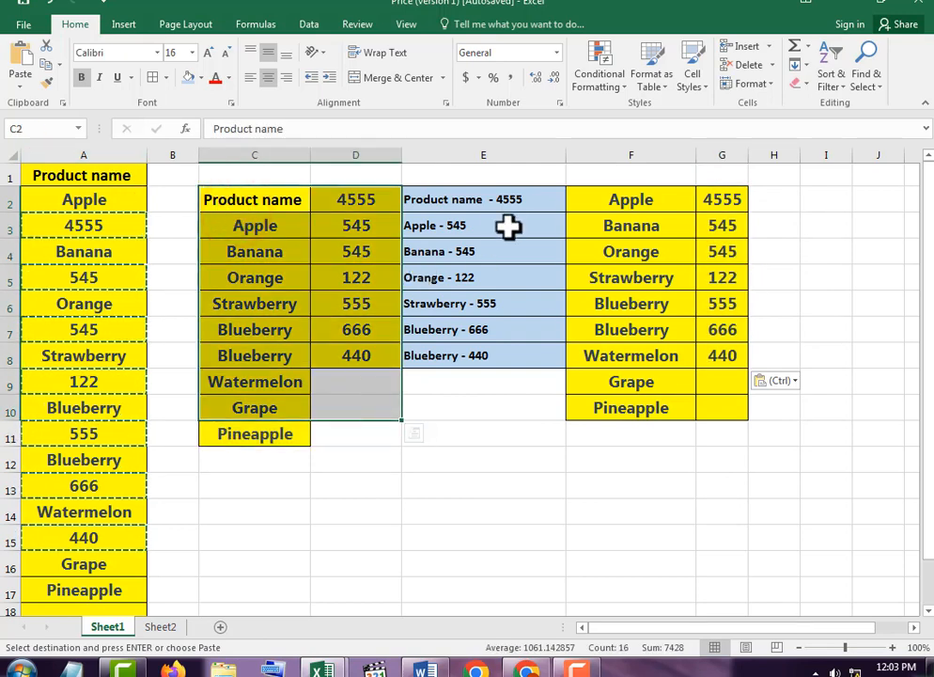
pyautogui.moveTo(506, 213); pyautogui.dragTo(513, 356)
pyautogui.moveTo(115, 155); pyautogui.dragTo(327, 146)
pyautogui.rightClick(328, 152)
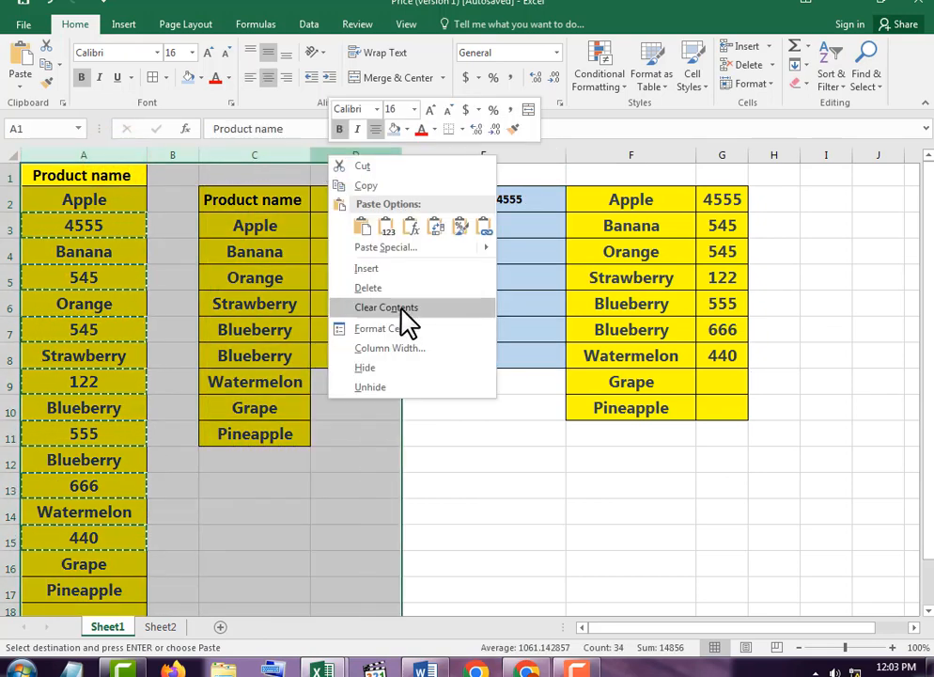
pyautogui.click(396, 366)
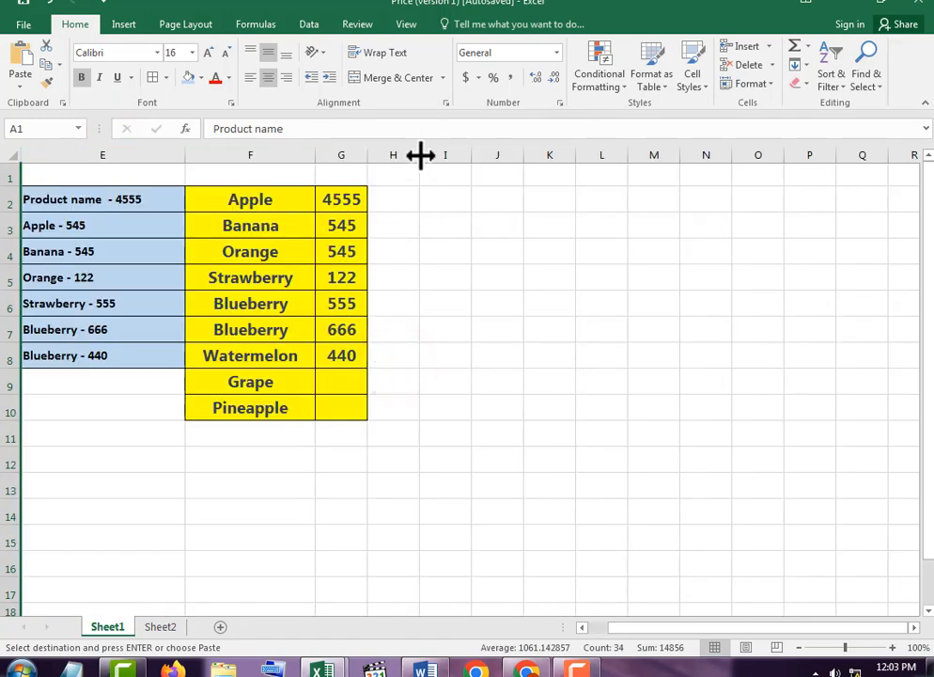
# Widen column H and enter =CONCATENATE(F2,"-" ,G2) in cell H2 to join the product name and price
pyautogui.moveTo(420, 155); pyautogui.dragTo(517, 156)
pyautogui.click(456, 204)
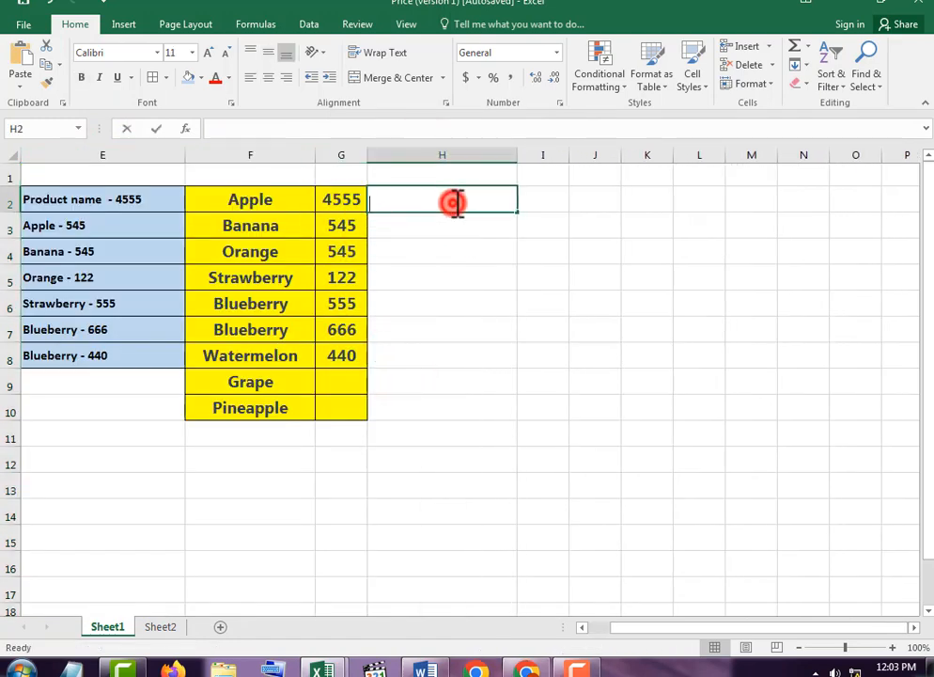
pyautogui.doubleClick(456, 202)
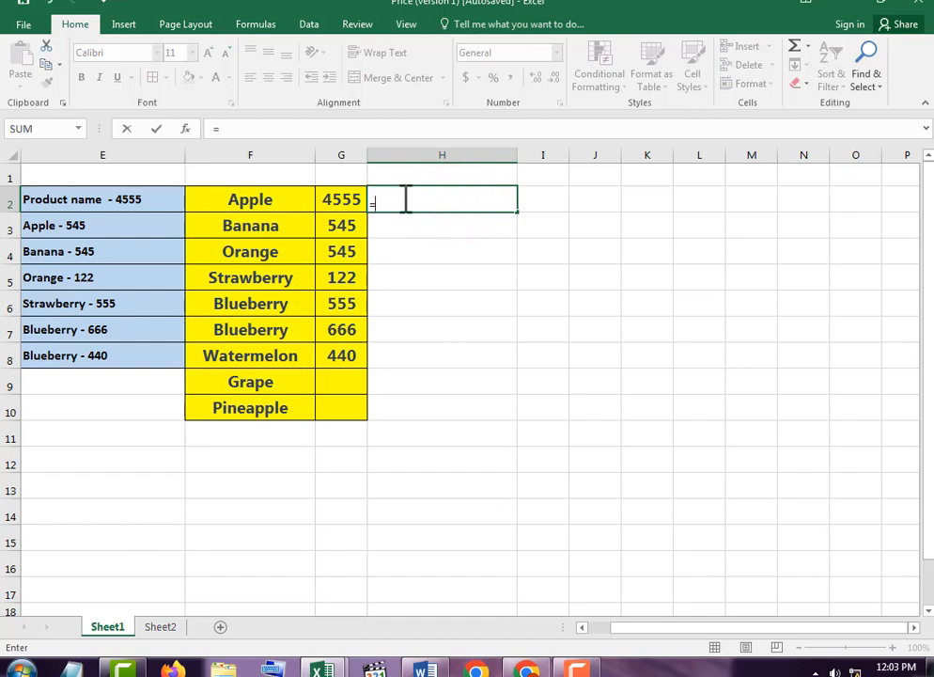
pyautogui.write('=')
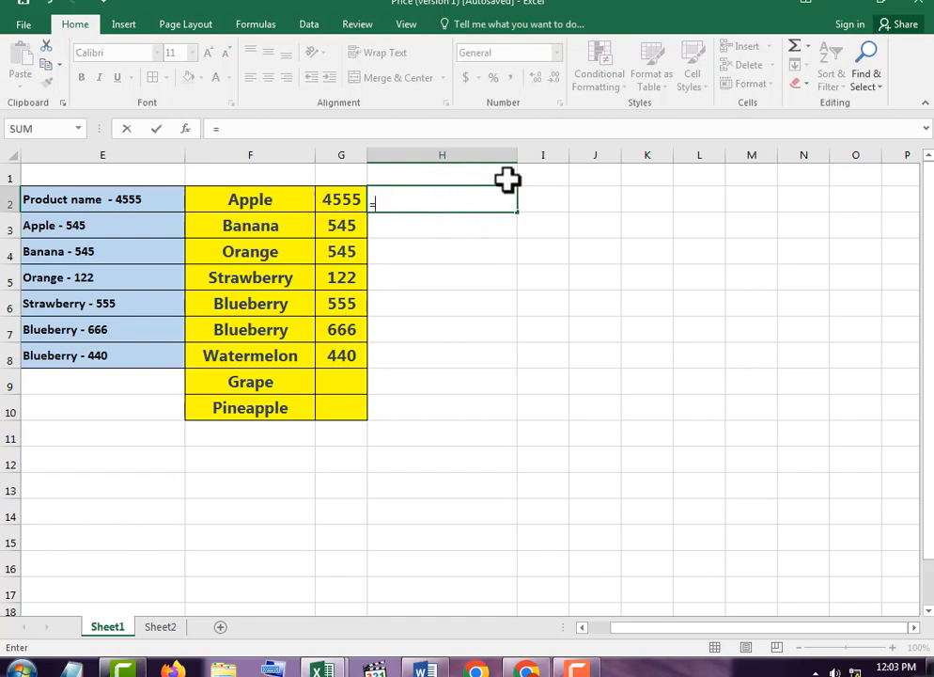
pyautogui.write('con')
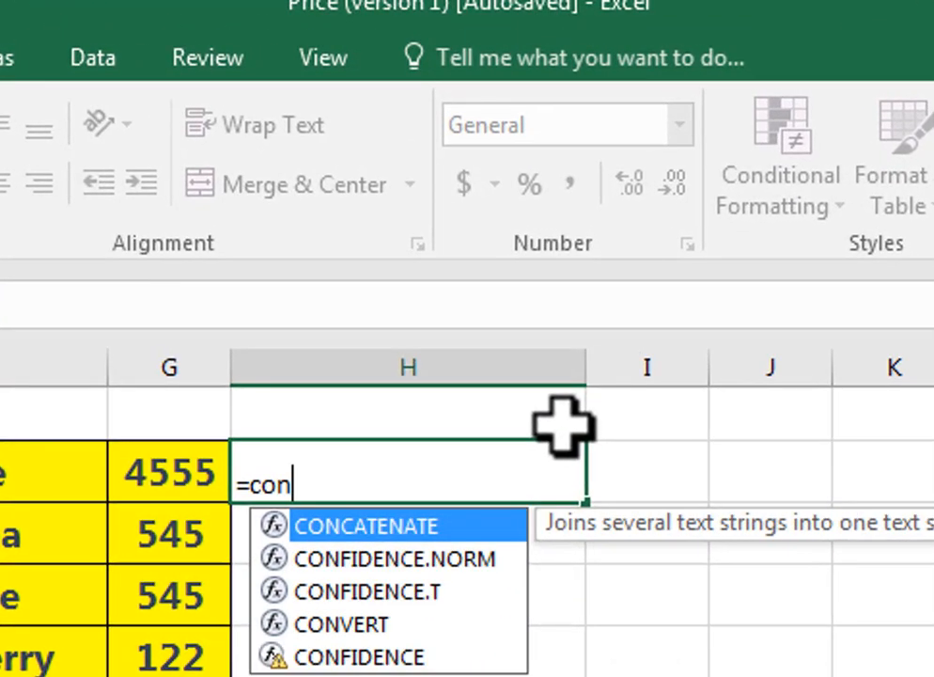
pyautogui.press('Tab')
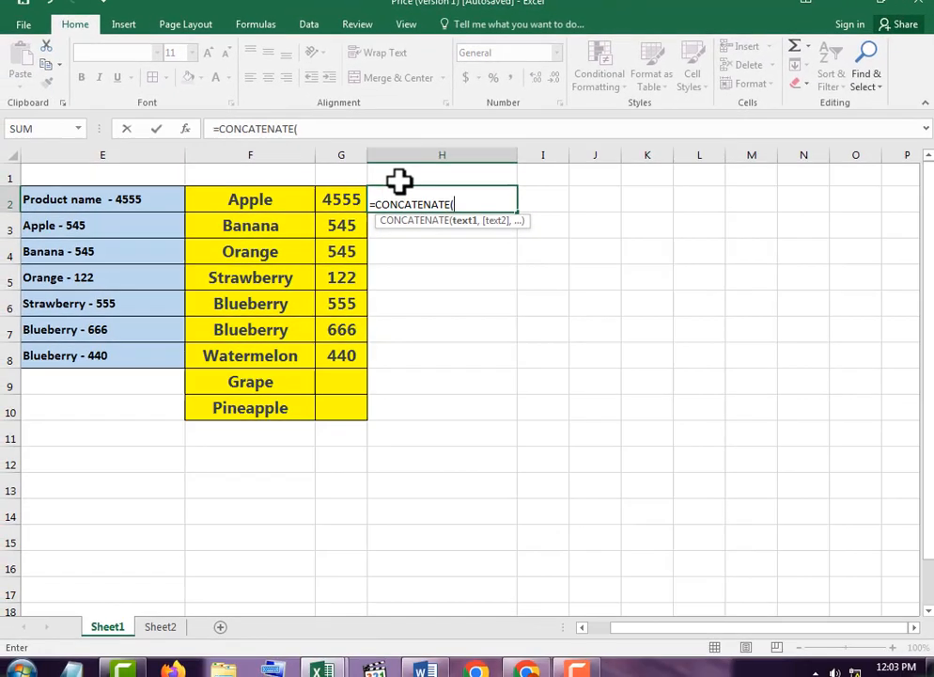
pyautogui.click(271, 199)
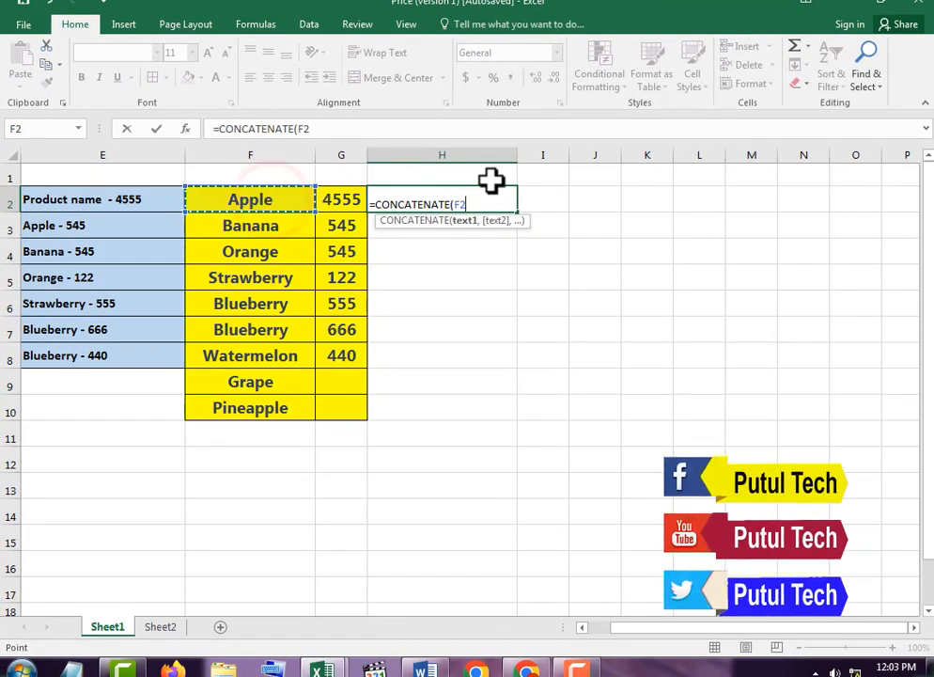
pyautogui.write(',"-')
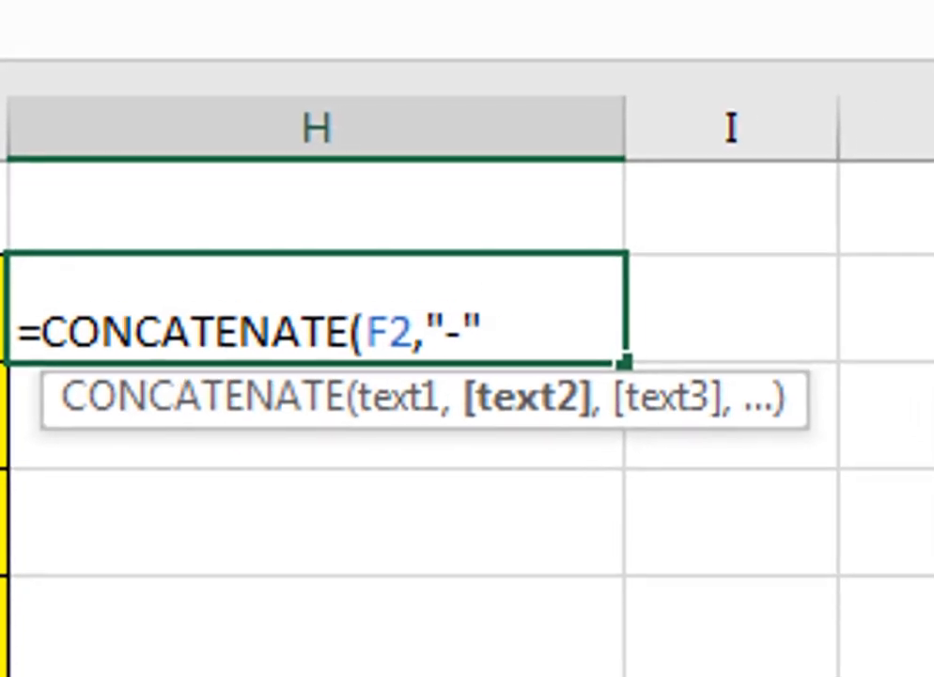
pyautogui.write(',')
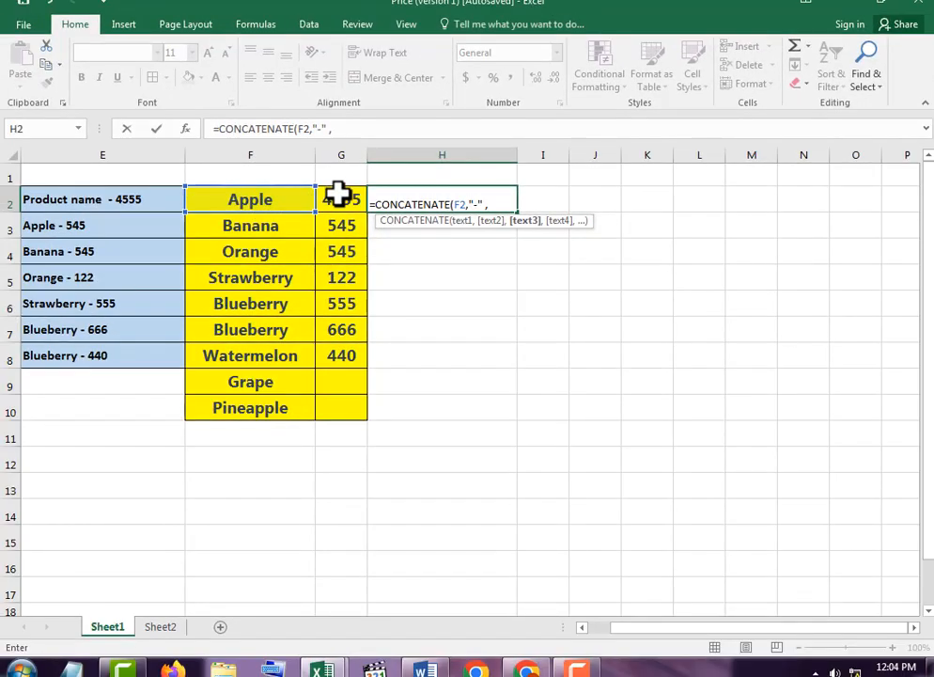
pyautogui.click(340, 197)
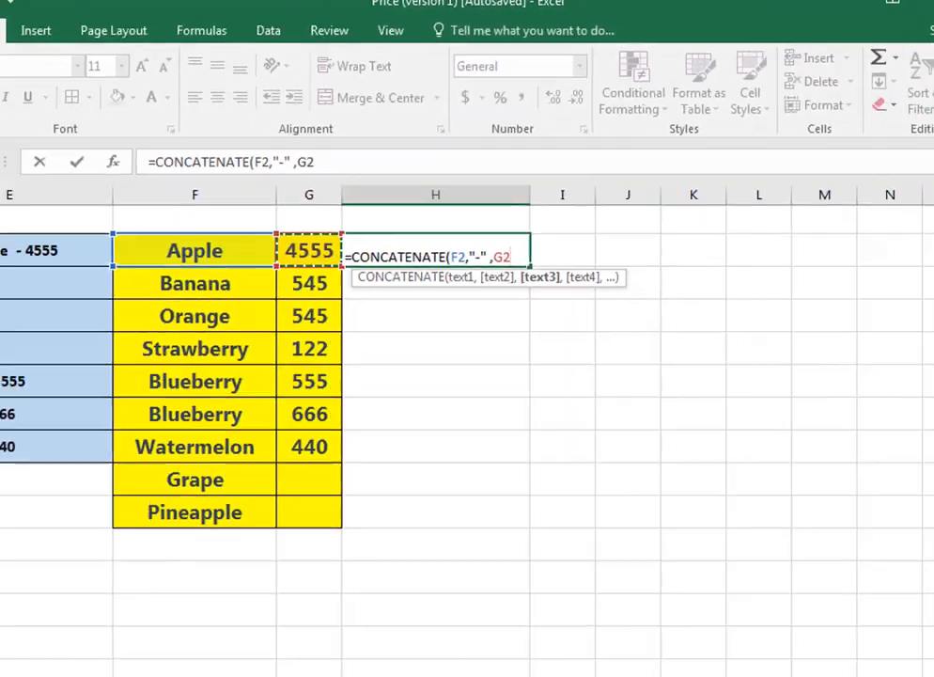
pyautogui.write(')\\')
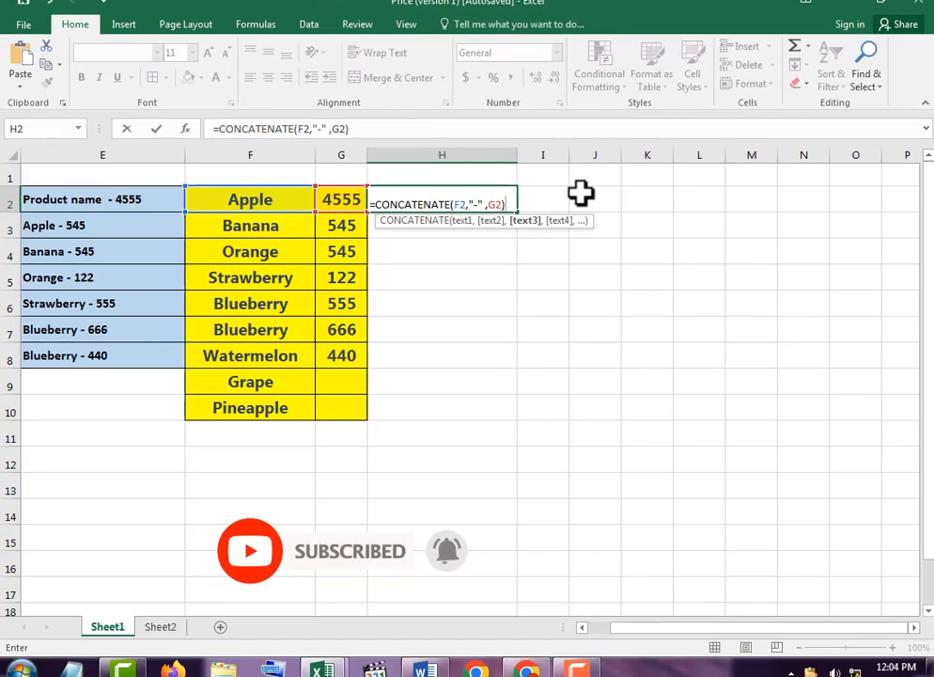
pyautogui.press('Return')
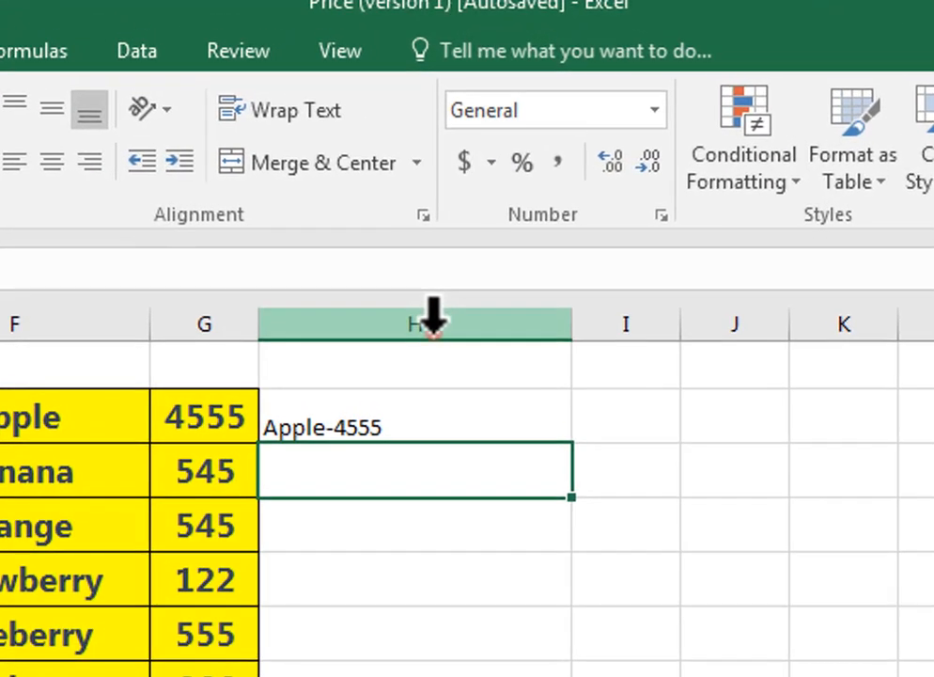
# Format column H with horizontally and vertically centered text in bold, 12-point size
pyautogui.click(451, 156)
pyautogui.click(52, 162)
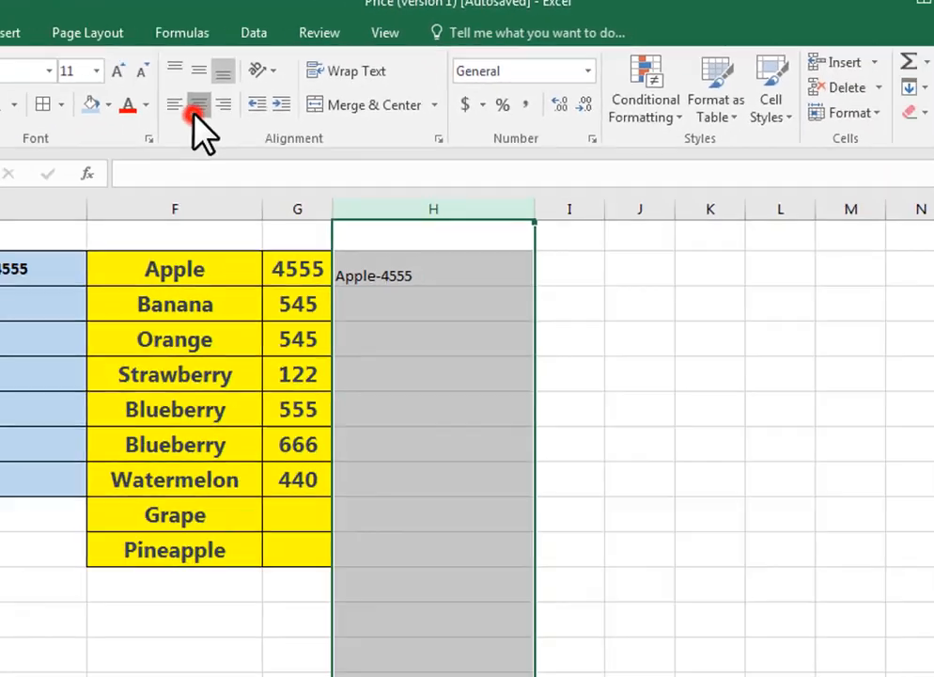
pyautogui.click(52, 109)
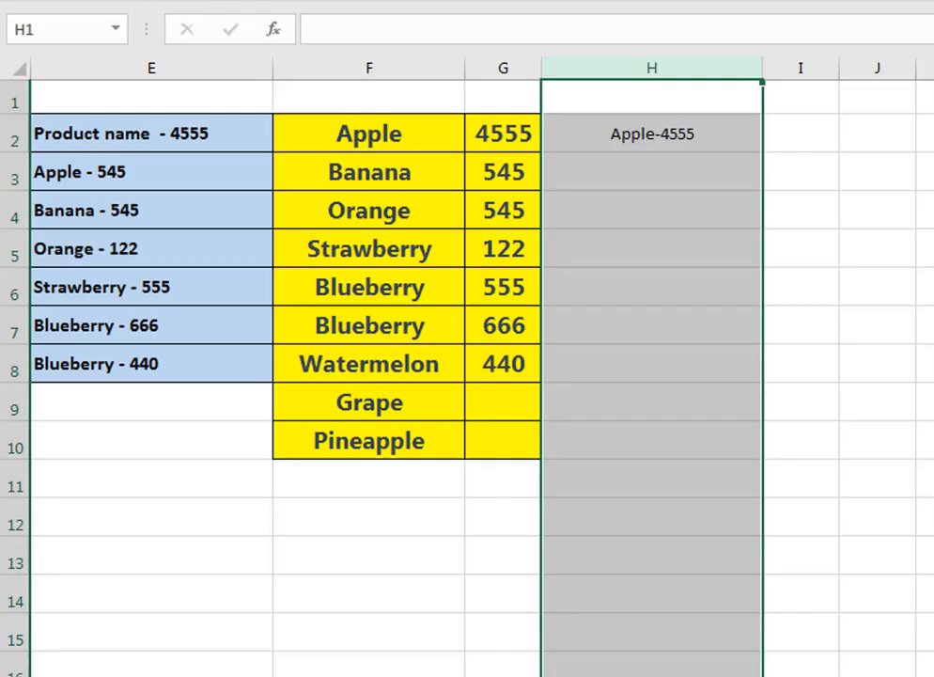
pyautogui.click(81, 77)
pyautogui.click(312, 77)
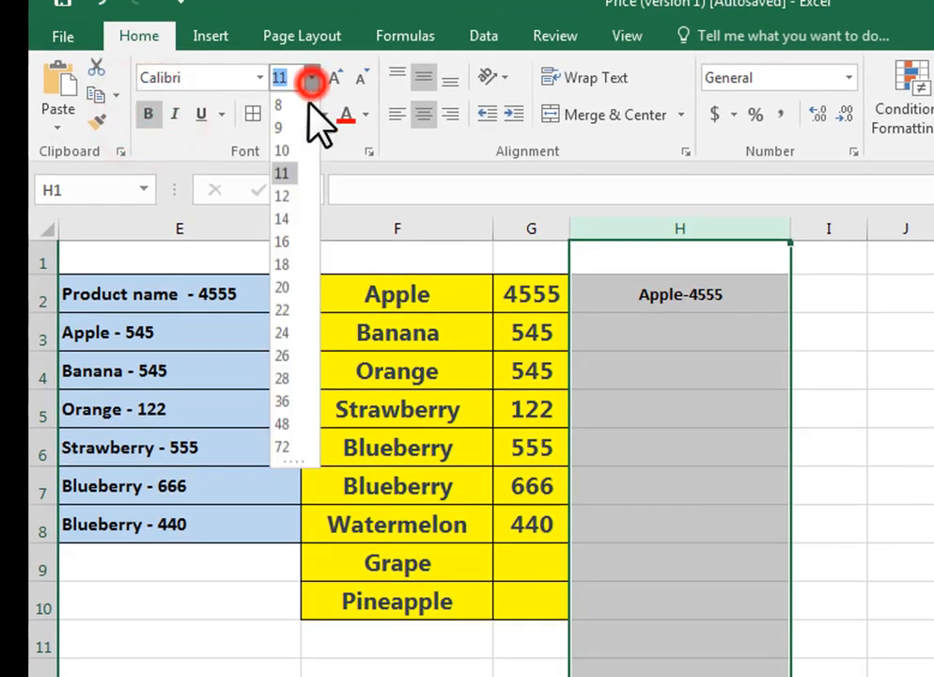
pyautogui.click(284, 196)
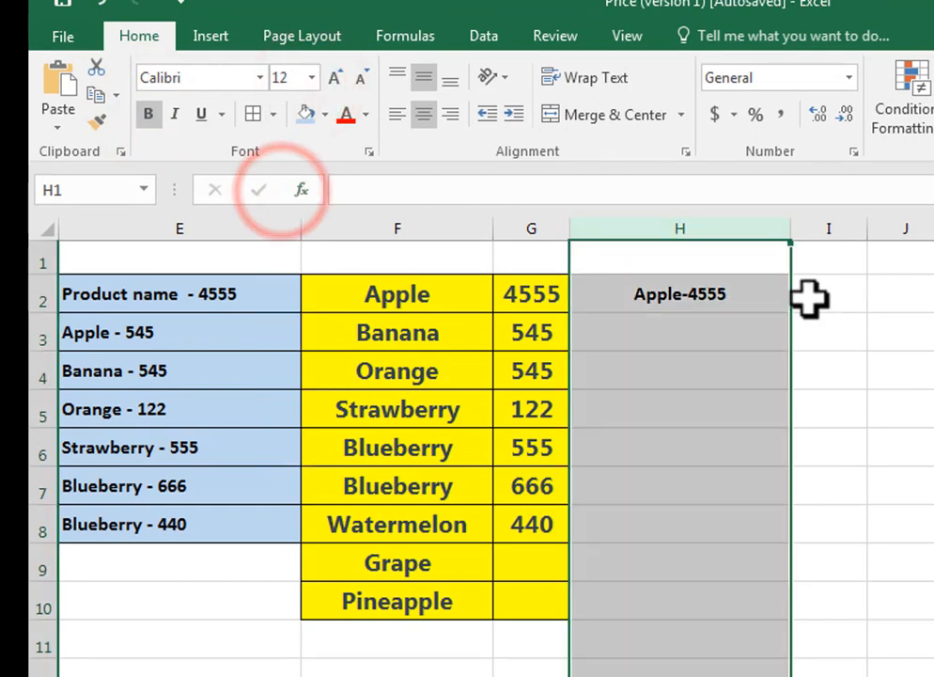
# Fill the CONCATENATE formula from H2 down to H10 and shade the filled cells light blue
pyautogui.click(773, 285)
pyautogui.moveTo(789, 311); pyautogui.dragTo(816, 636)
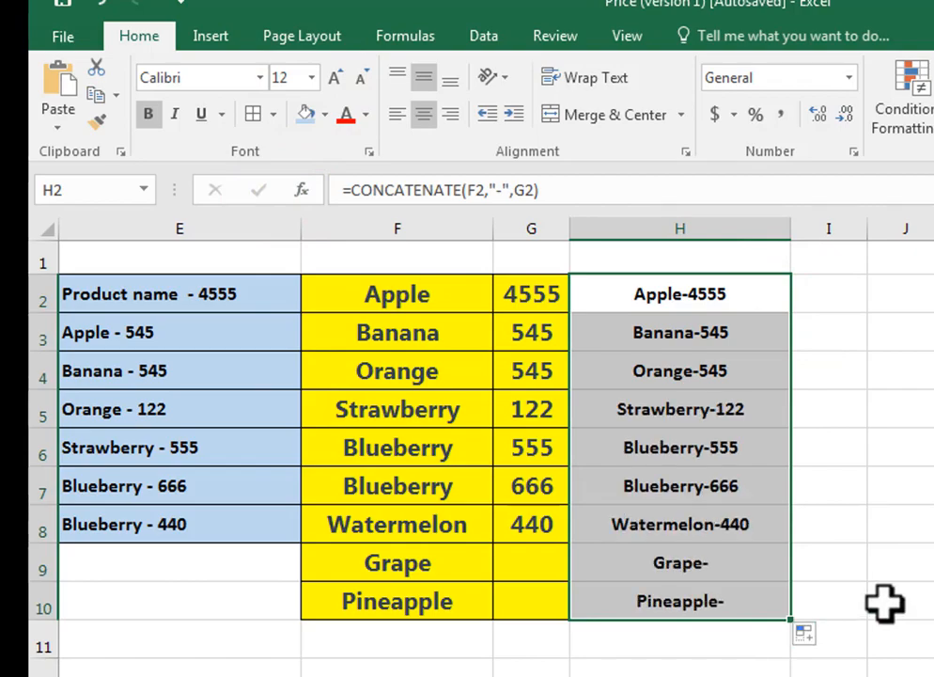
pyautogui.click(307, 114)
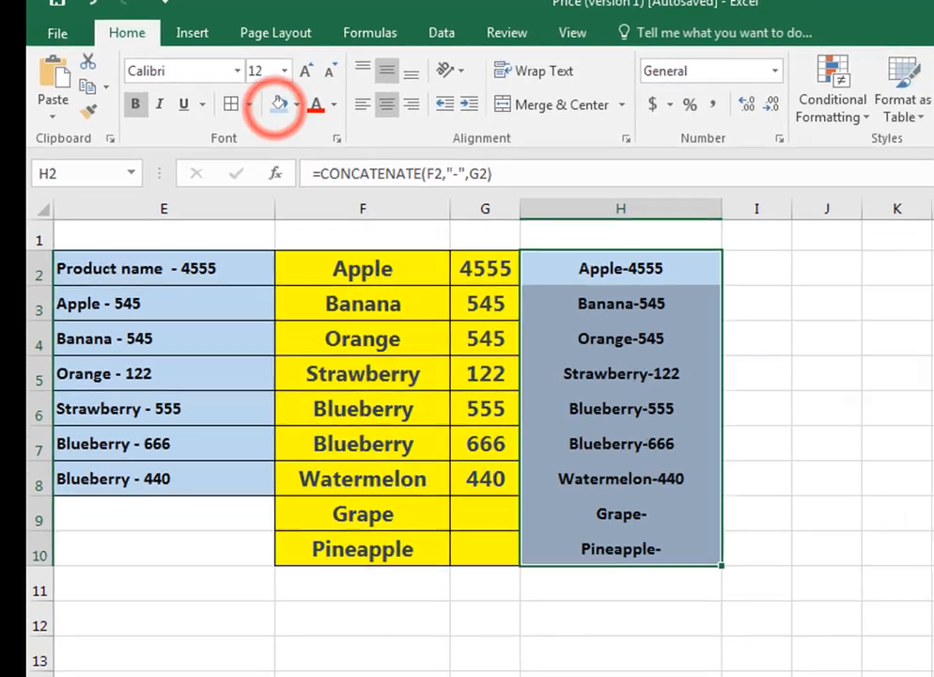
pyautogui.click(830, 313)
# Try to unhide the hidden columns from a selection of columns E through H
pyautogui.click(179, 376)
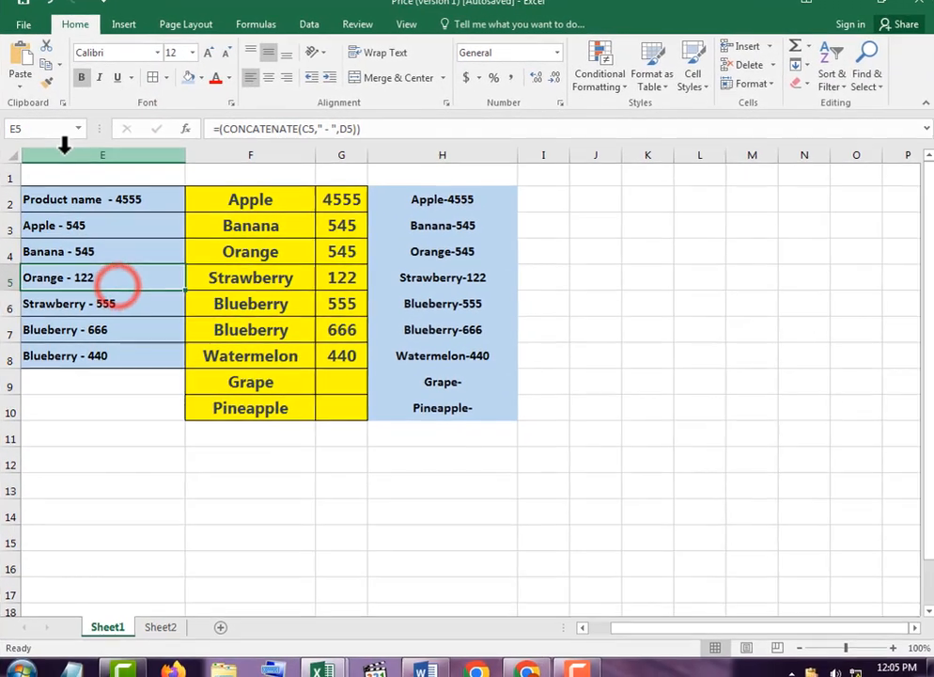
pyautogui.moveTo(64, 145); pyautogui.dragTo(467, 152)
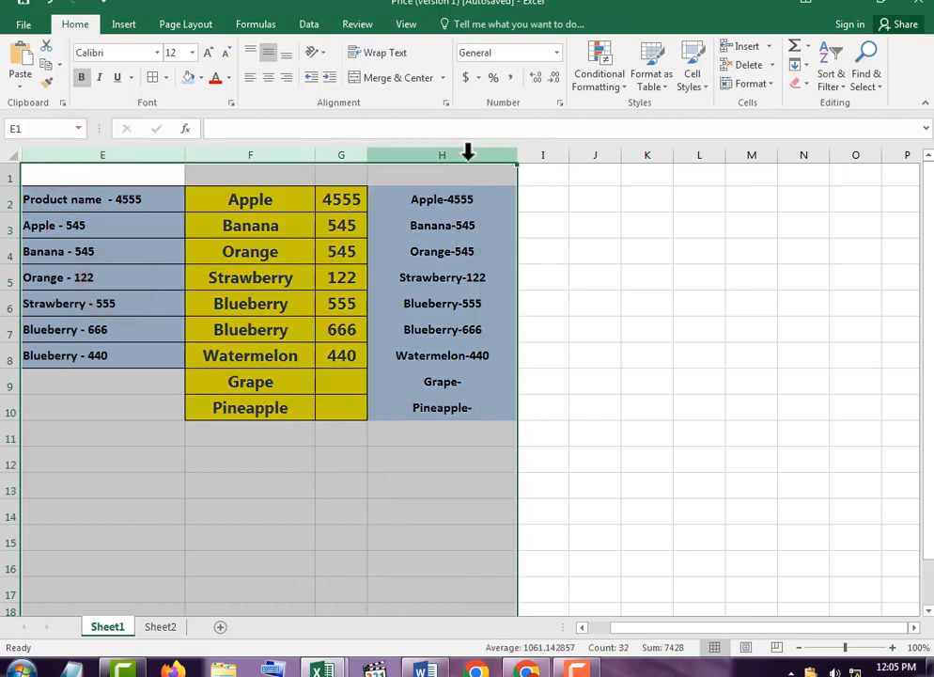
pyautogui.rightClick(470, 155)
pyautogui.click(549, 388)
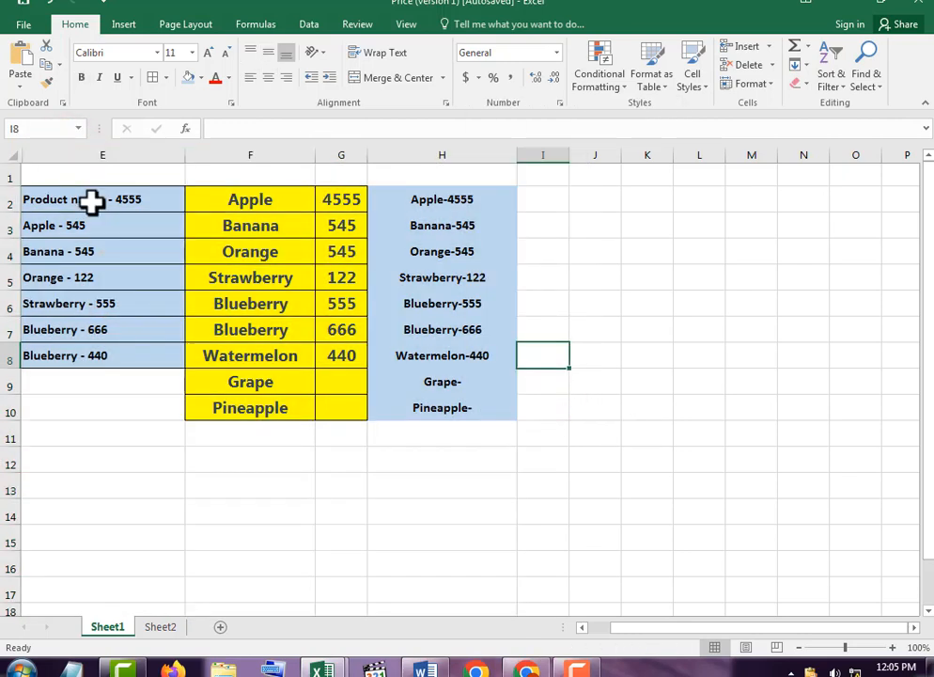
# Unhide columns A through D
pyautogui.moveTo(94, 200); pyautogui.dragTo(123, 355)
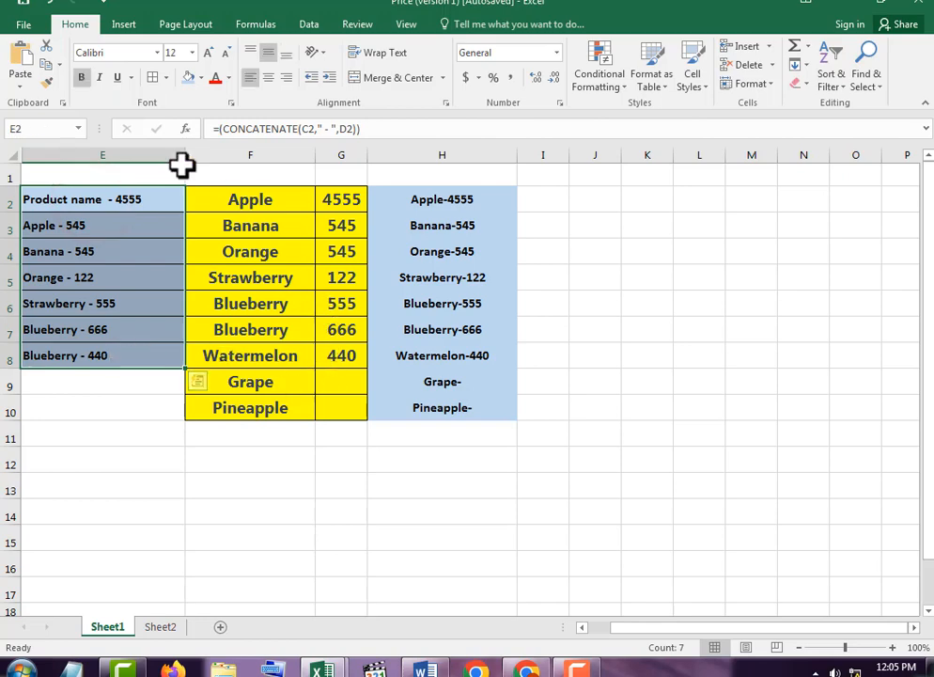
pyautogui.click(49, 153)
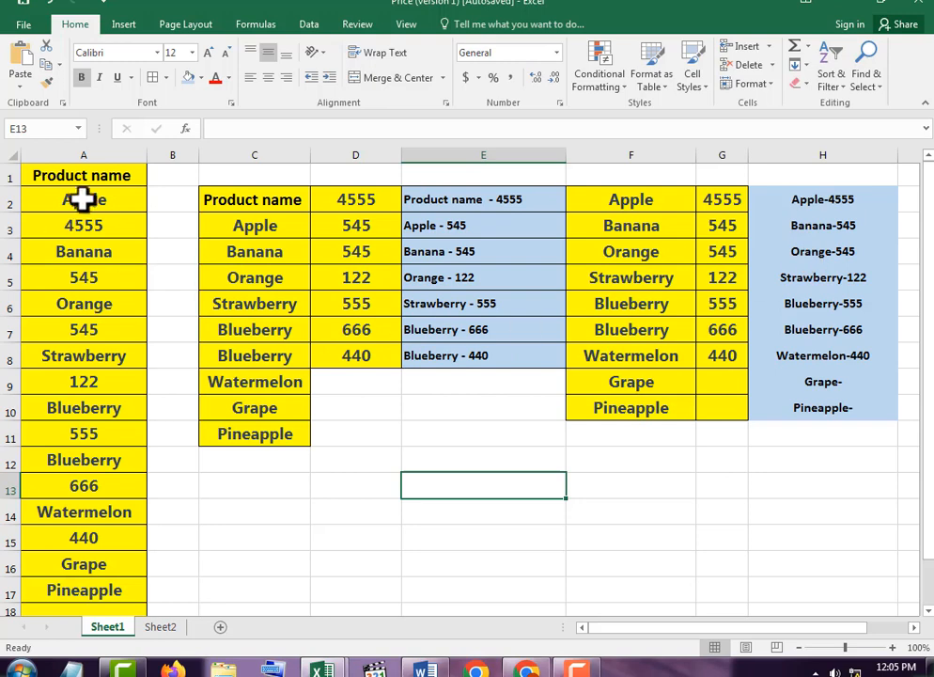
# Compare the mixed list in column A with the separated product names in column F and the joined entries in column H
pyautogui.moveTo(99, 208); pyautogui.dragTo(137, 549)
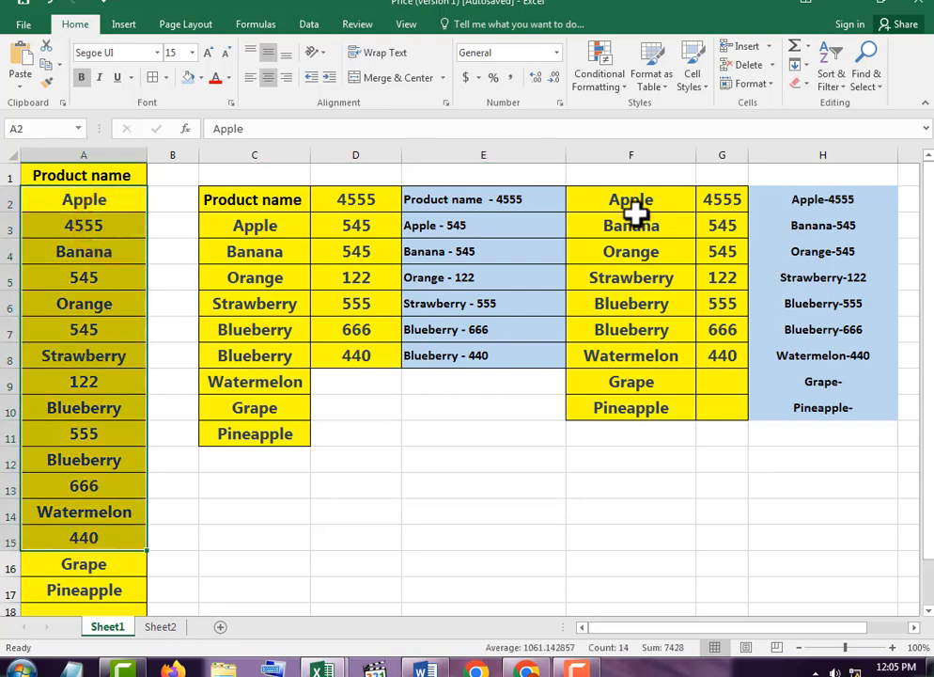
pyautogui.moveTo(632, 226); pyautogui.dragTo(652, 384)
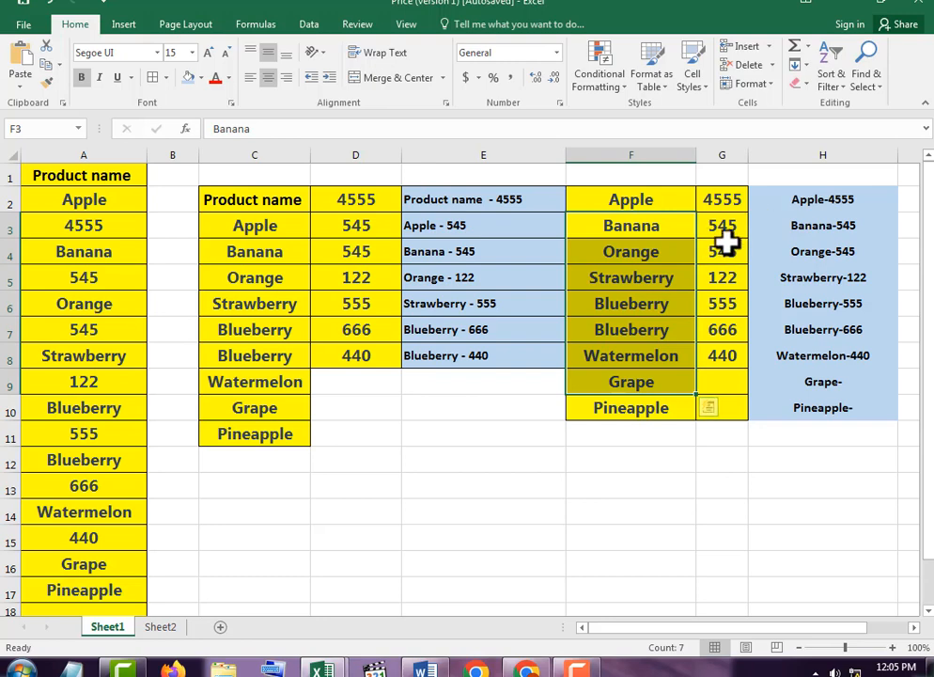
pyautogui.moveTo(852, 226); pyautogui.dragTo(856, 359)
# AutoSum the column G prices from G3 into cell G10, and select the joined entries H2:H10
pyautogui.moveTo(721, 201); pyautogui.dragTo(719, 404)
pyautogui.click(794, 46)
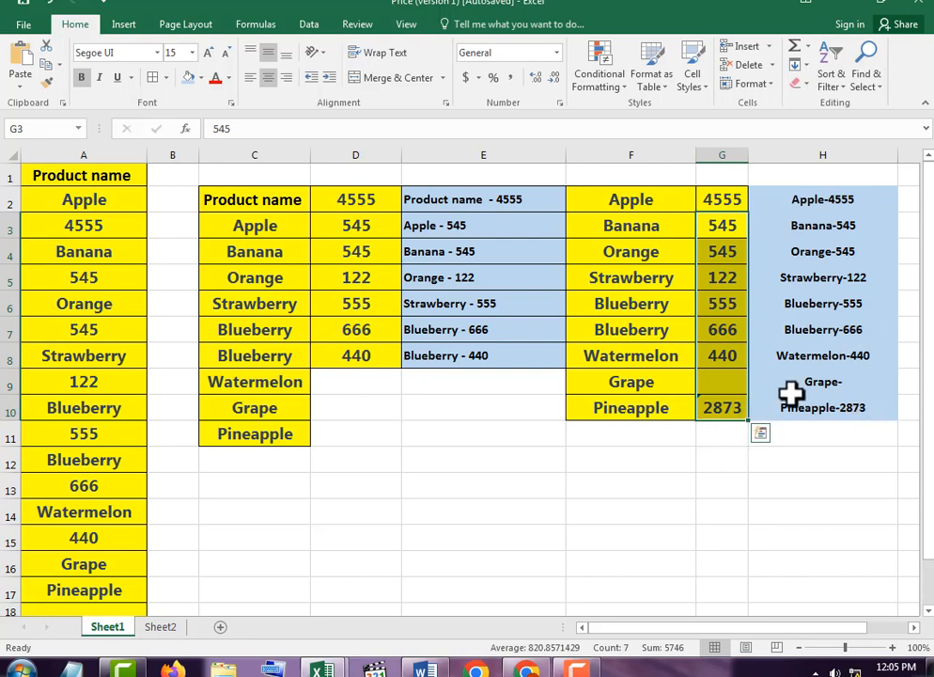
pyautogui.click(857, 408)
pyautogui.moveTo(846, 208); pyautogui.dragTo(864, 419)
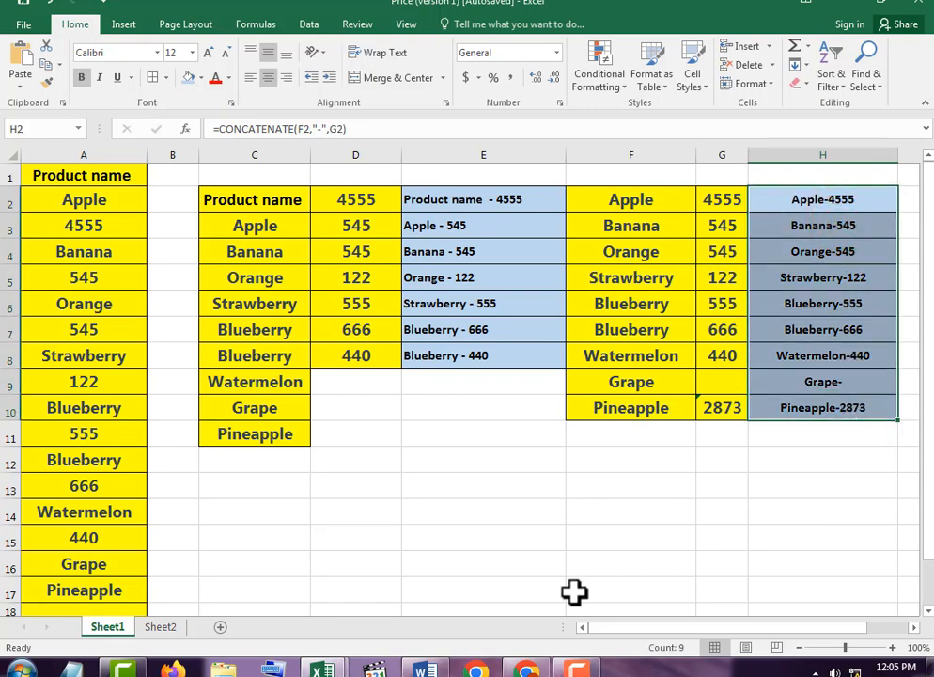